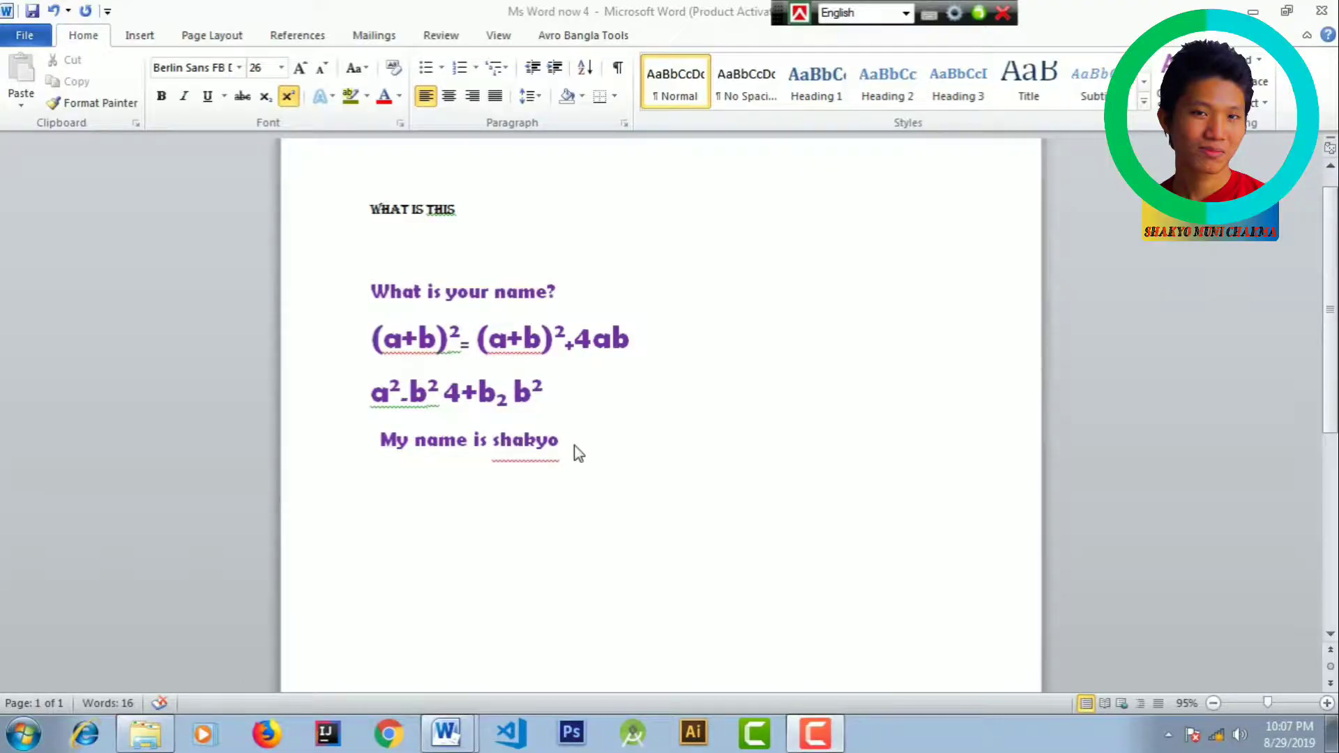
Delete the heading, question and algebra formula lines above 'My name is shakyo'
left_click(579, 434)
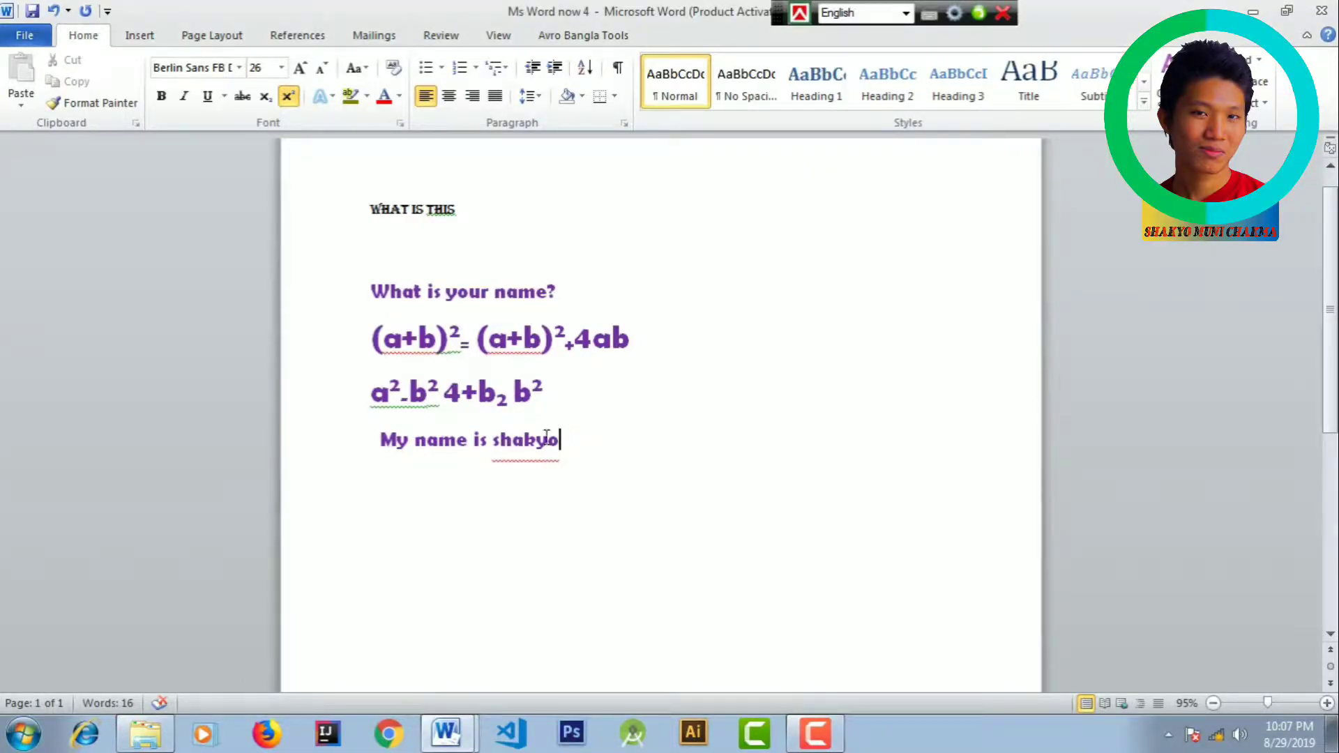
left_click_drag(551, 438, 383, 398)
left_click(578, 365)
left_click_drag(551, 394, 361, 223)
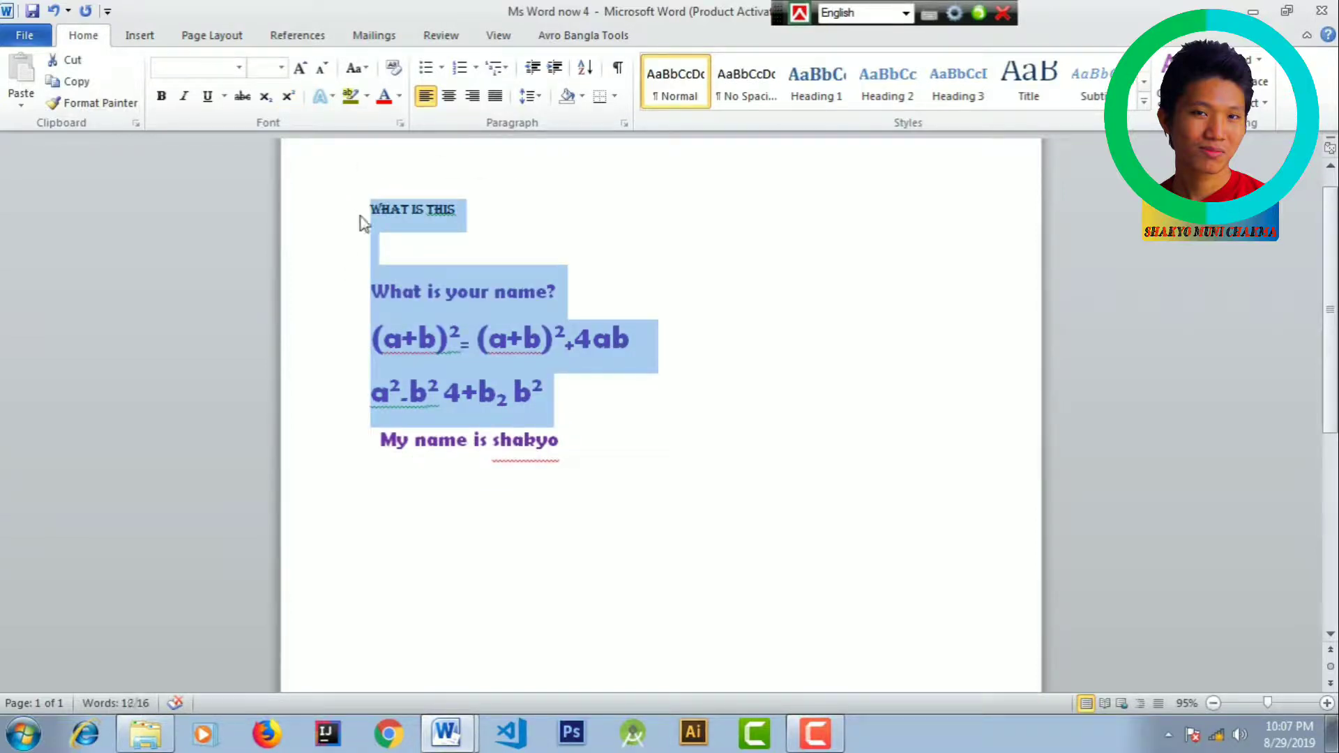
key("Delete")
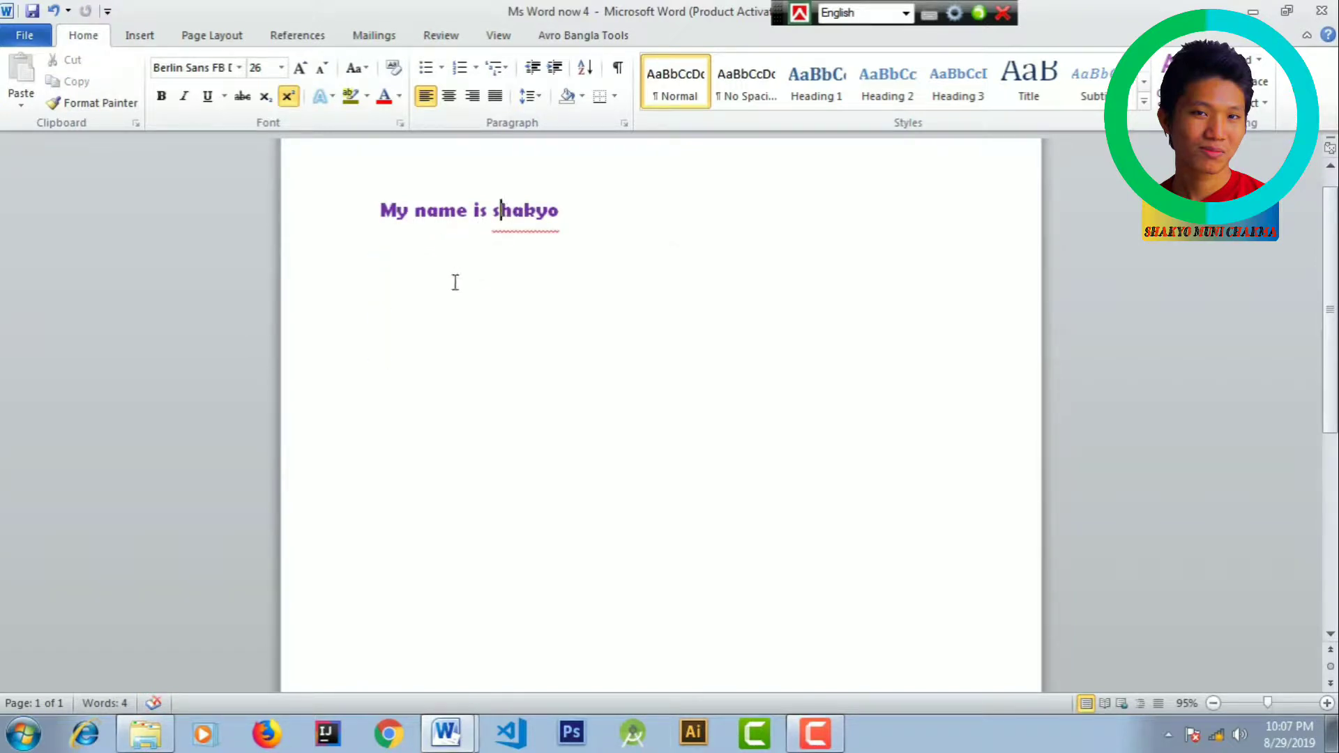
Change 'shakyo' to 'Shakyo' and select the whole 'My name is Shakyo' line
key("BackSpace")
type("S")
left_click_drag(562, 210, 380, 212)
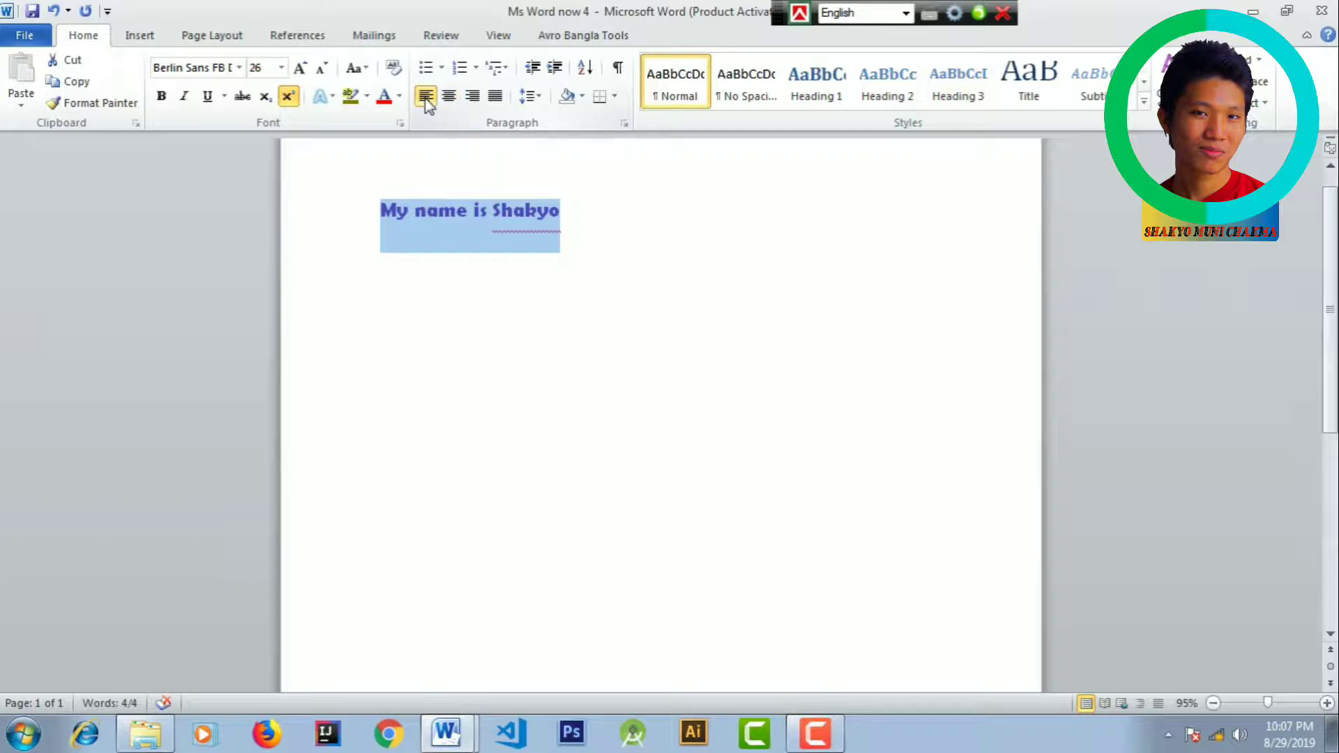
Right-align the 'My name is Shakyo' line briefly, then center it on the page
left_click(450, 217)
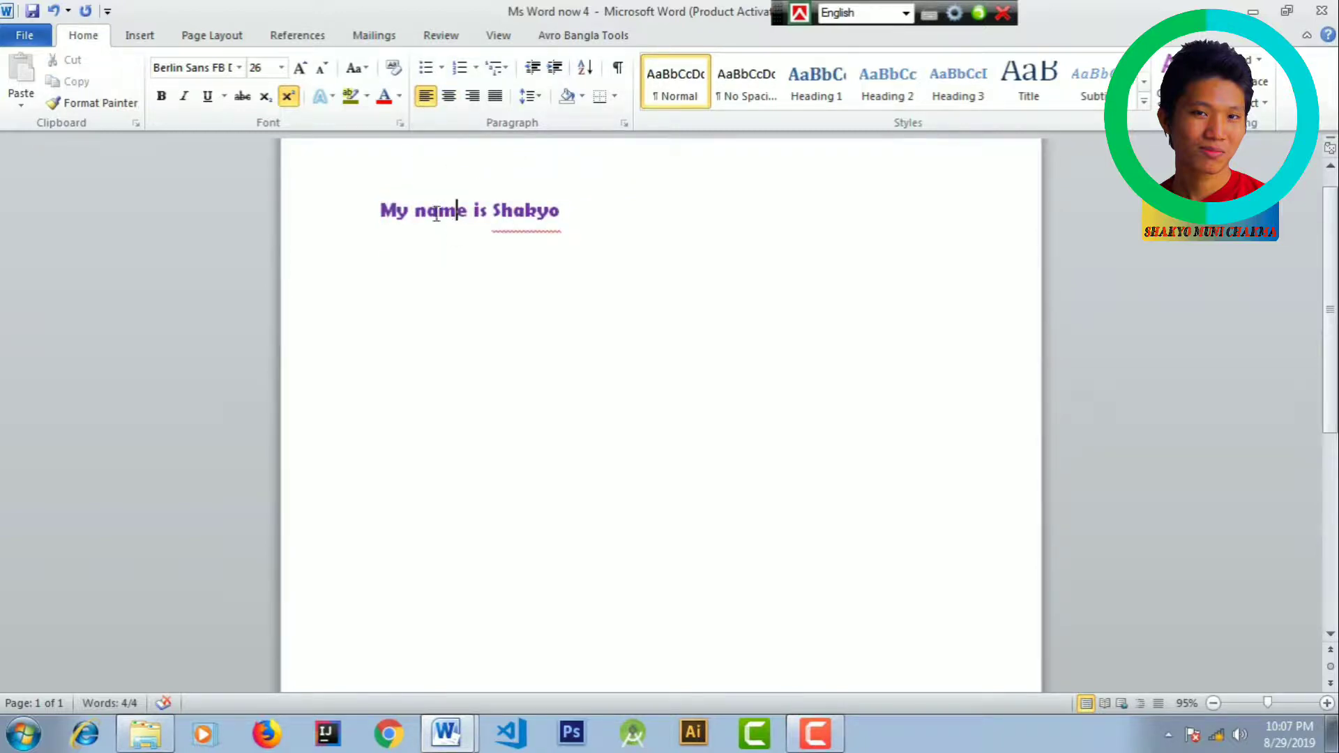
left_click_drag(380, 211, 572, 212)
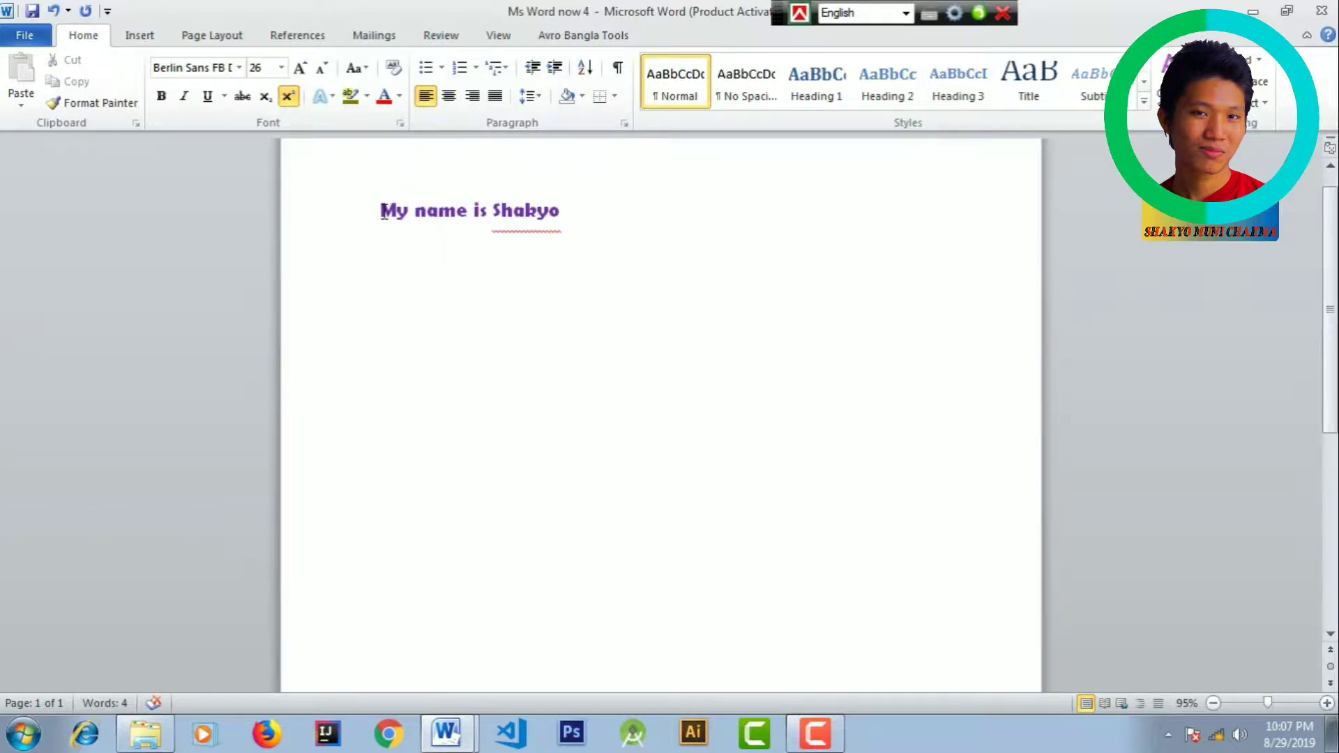
left_click(473, 97)
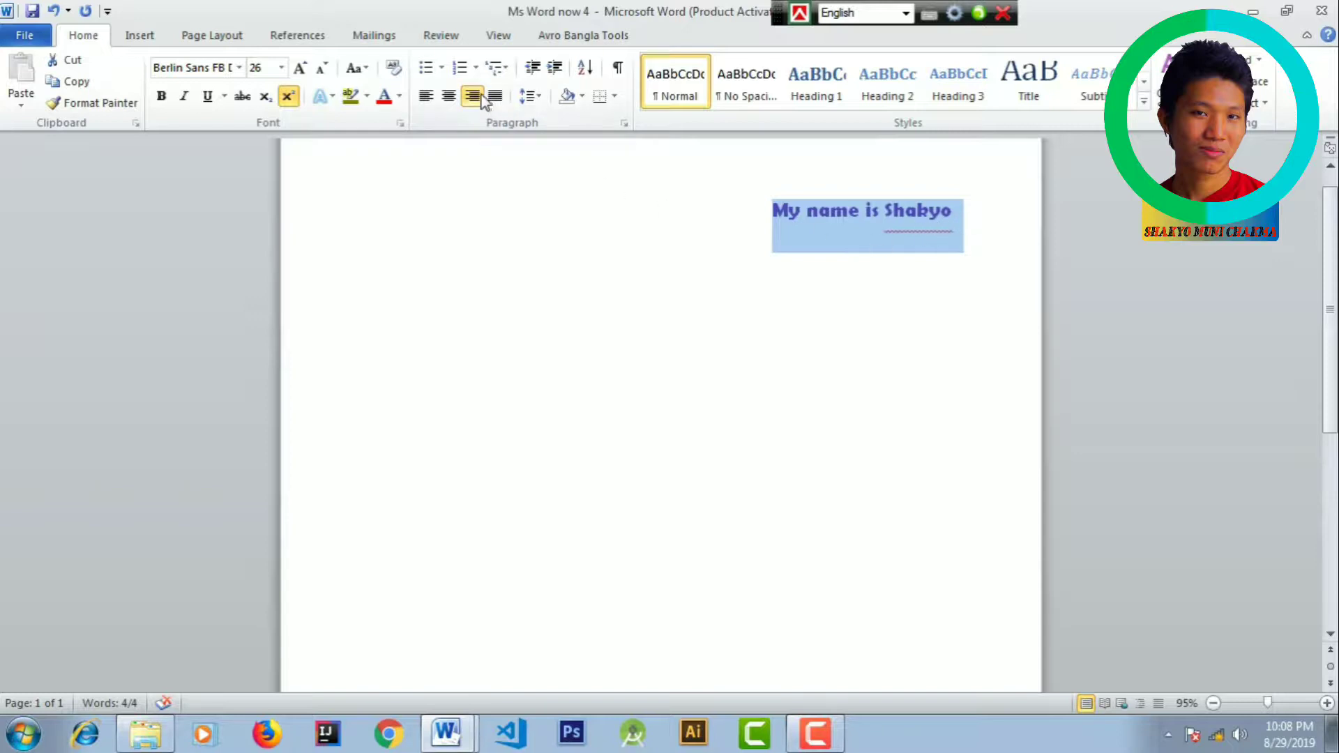
left_click(938, 231)
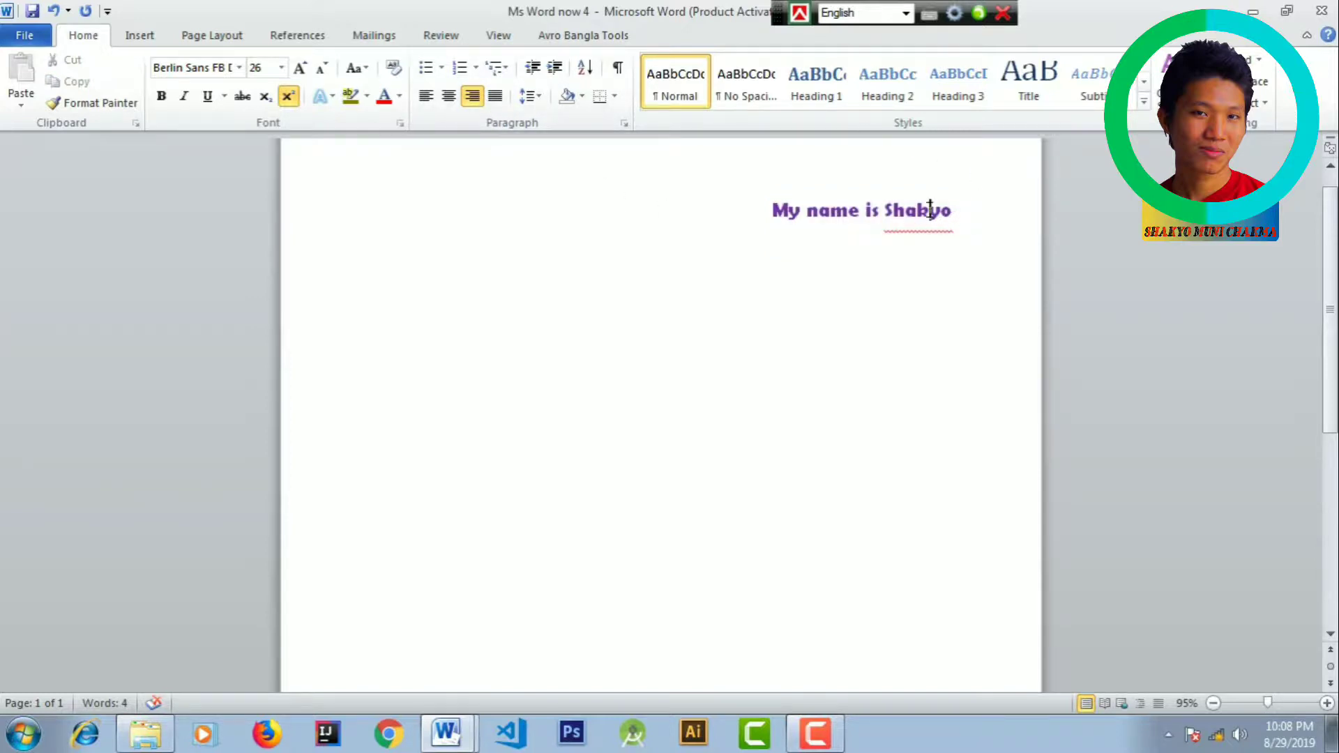
left_click_drag(930, 214, 793, 225)
left_click(965, 215)
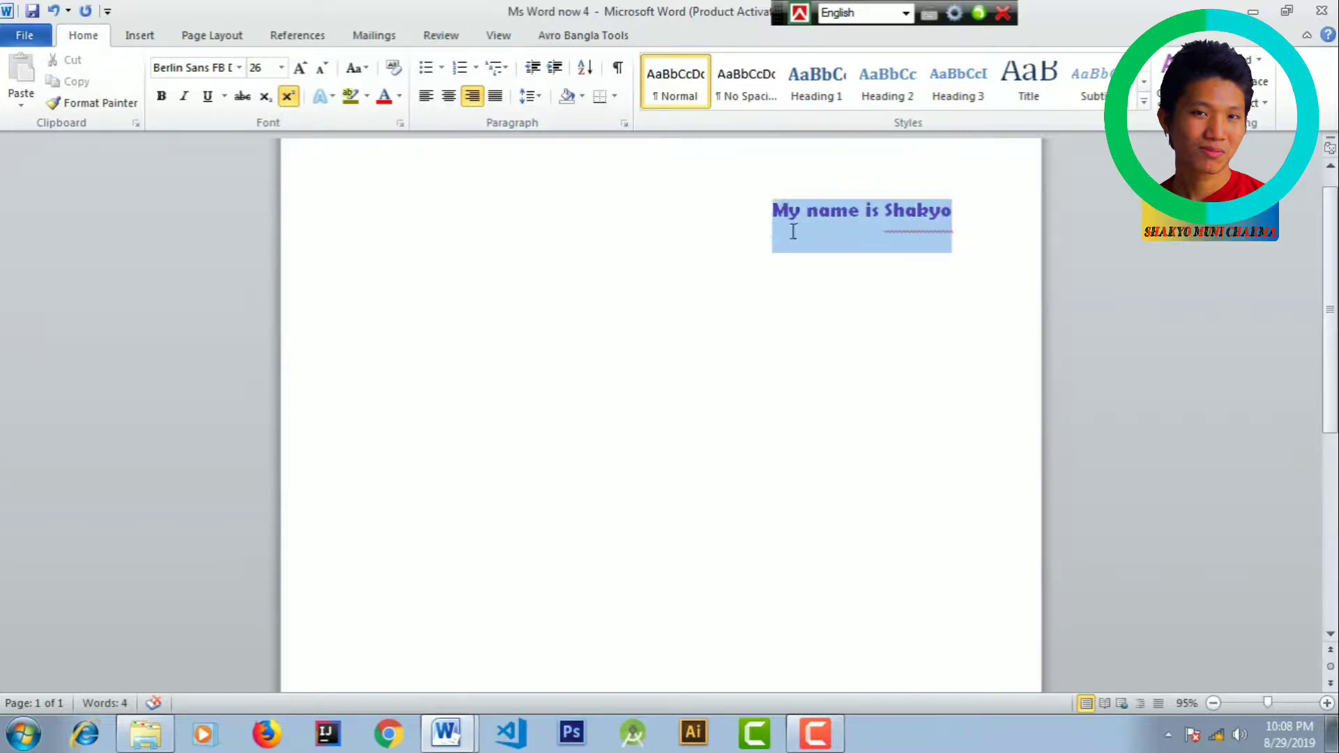
left_click(449, 98)
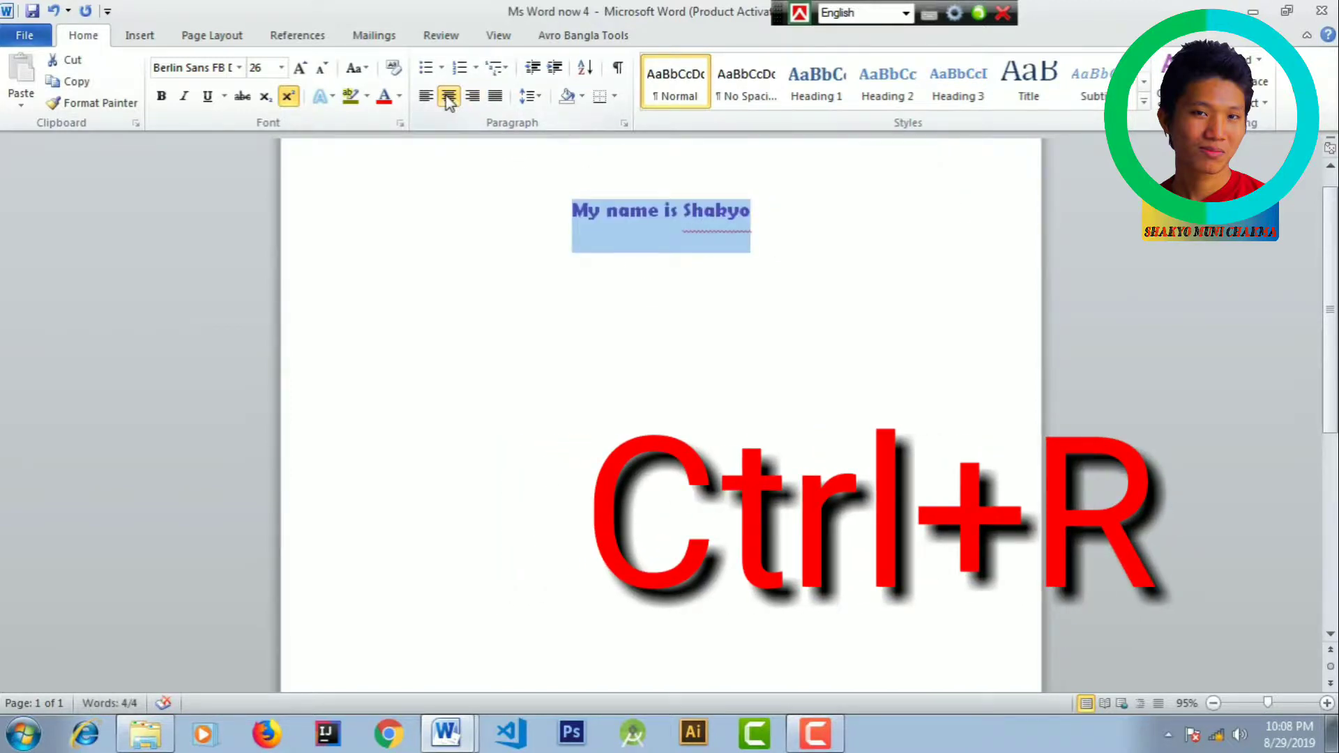
Left-align the 'My name is Shakyo' heading
left_click(806, 268)
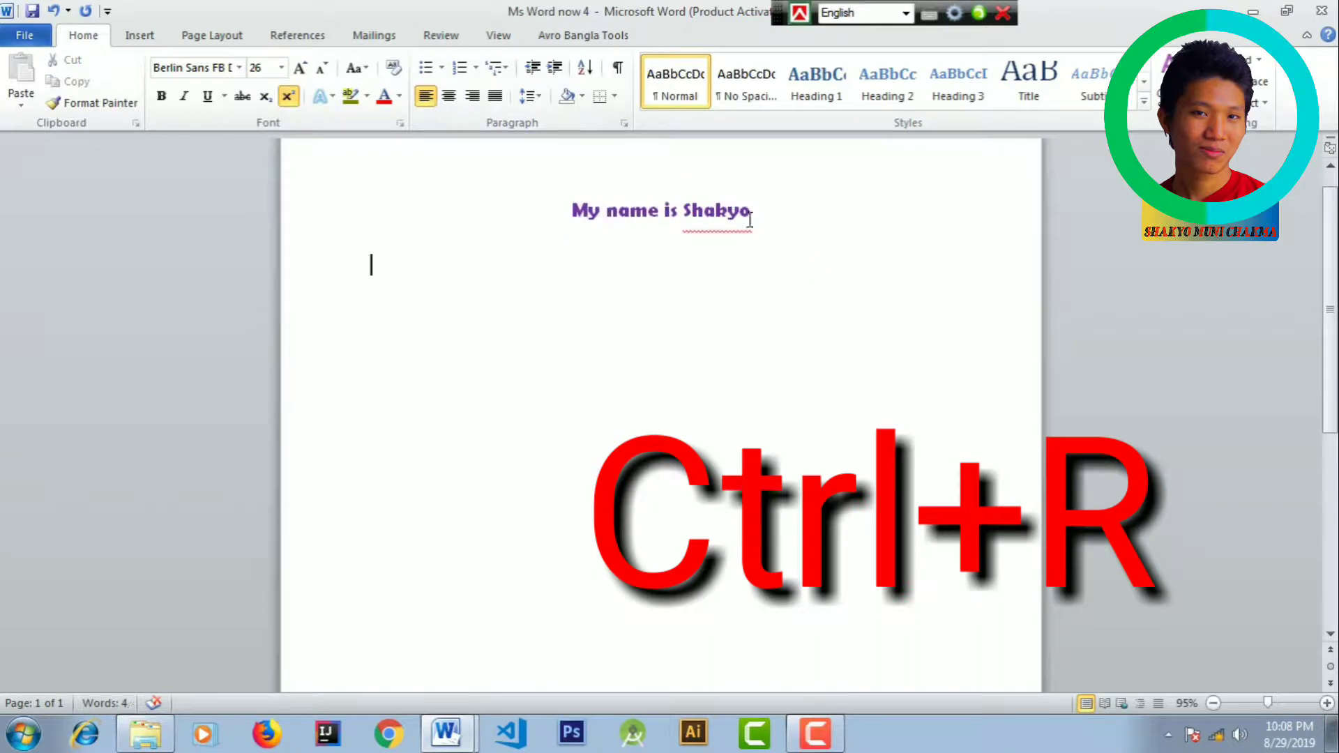
left_click_drag(759, 205, 572, 210)
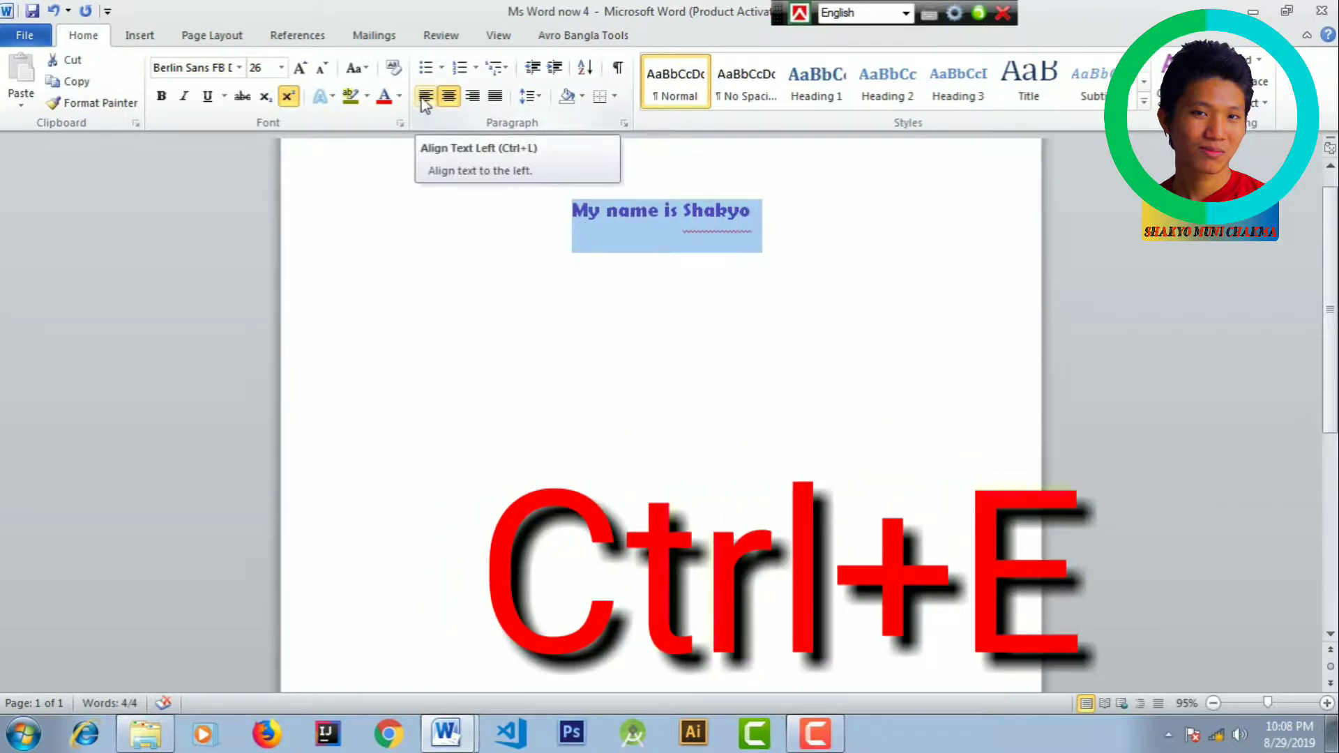
left_click(424, 98)
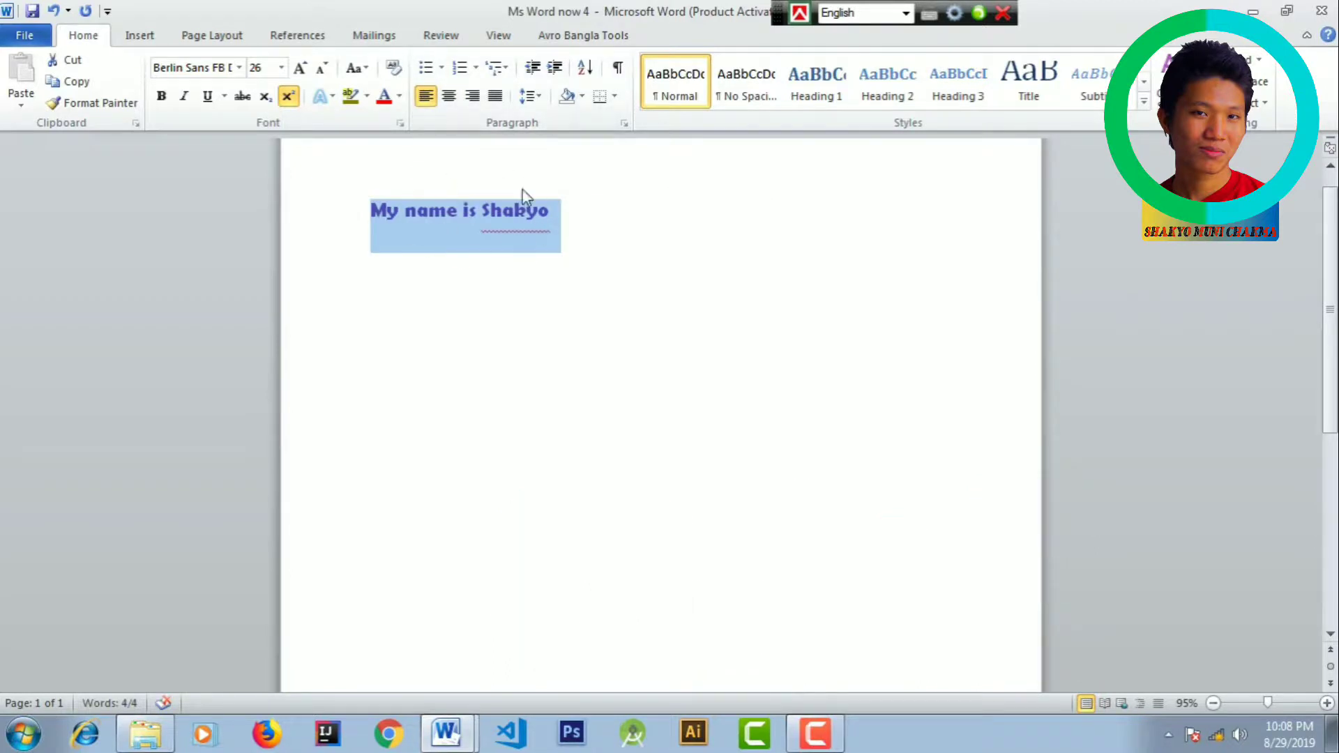
Try Center and Align Right on the heading, end on Align Left, then move below it
left_click(517, 224)
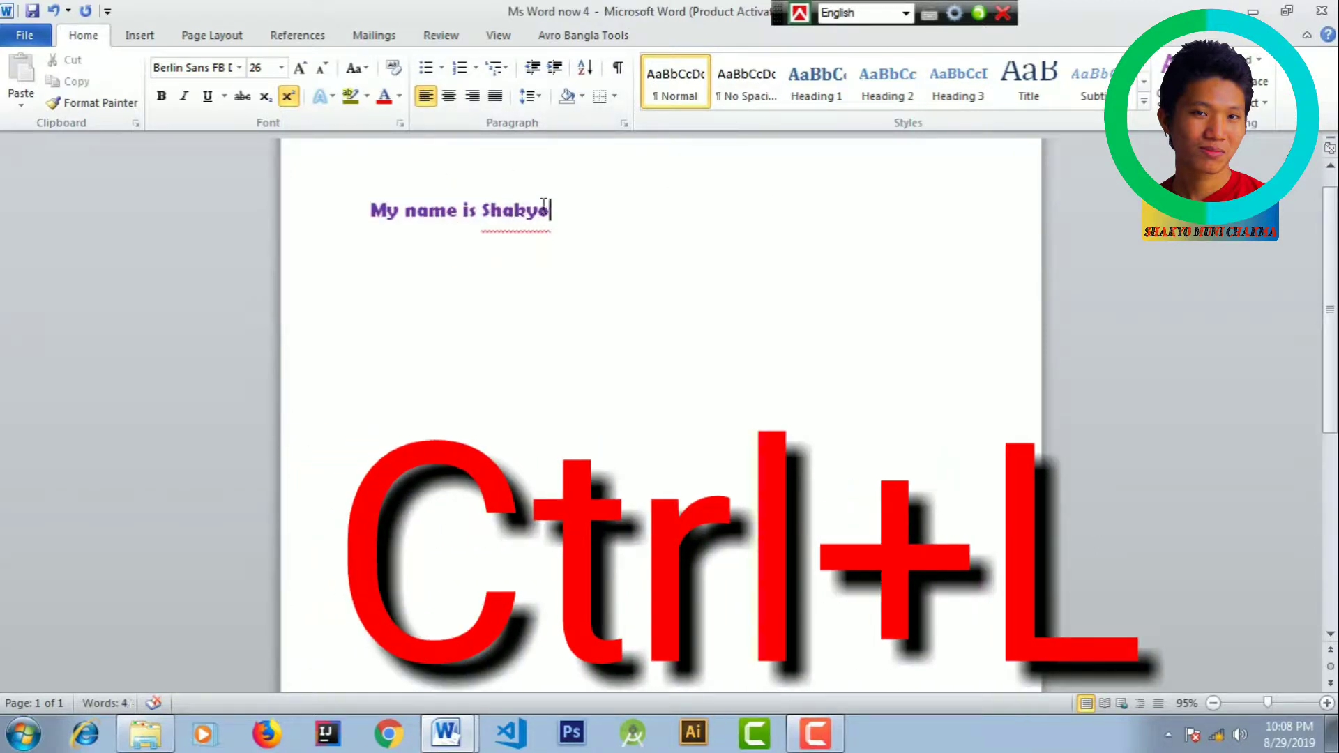
left_click_drag(553, 210, 379, 205)
left_click(449, 96)
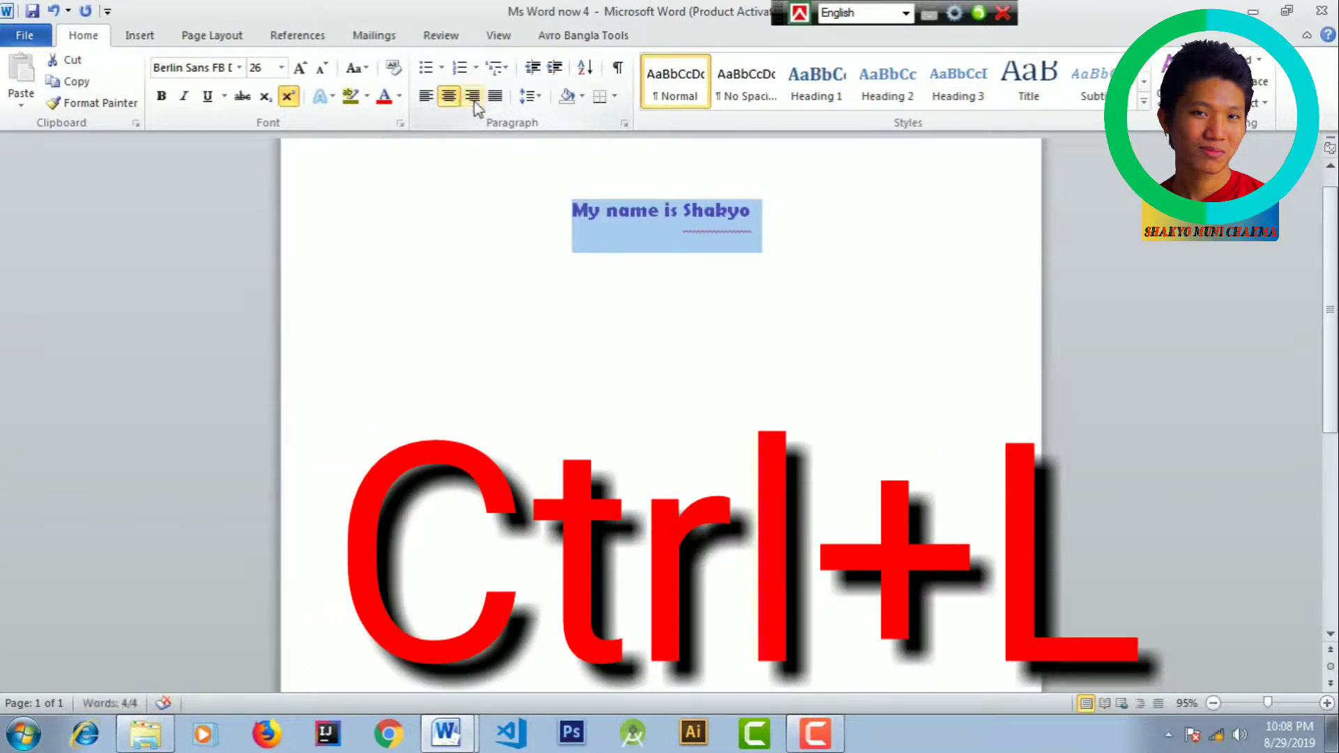
left_click(473, 101)
left_click(424, 97)
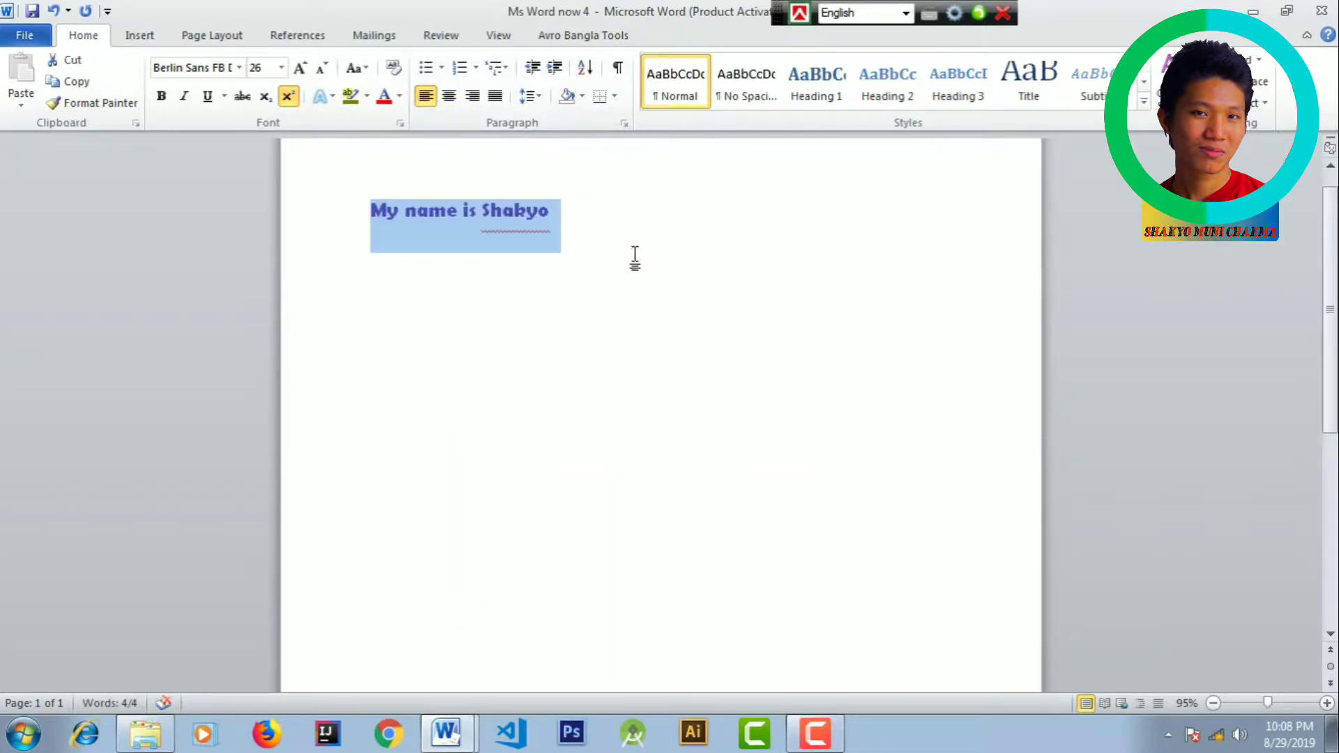
left_click(573, 233)
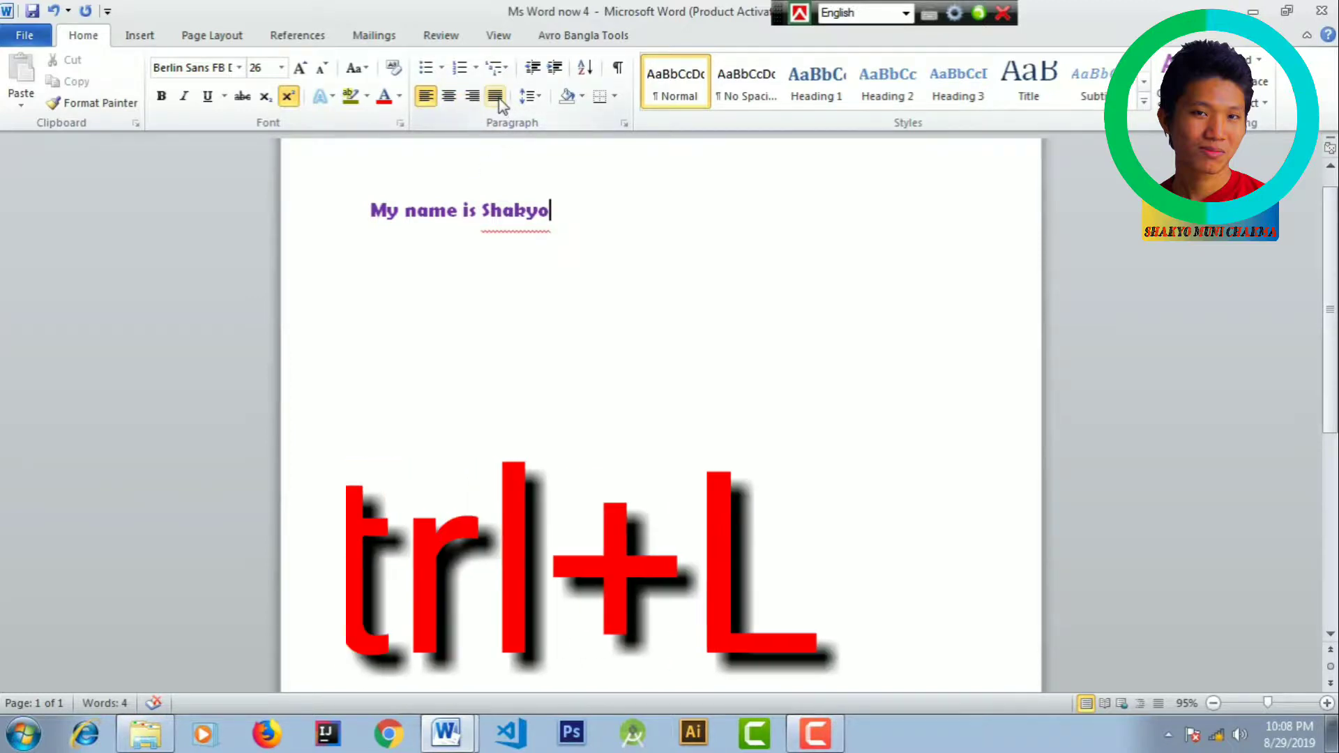
key("Return")
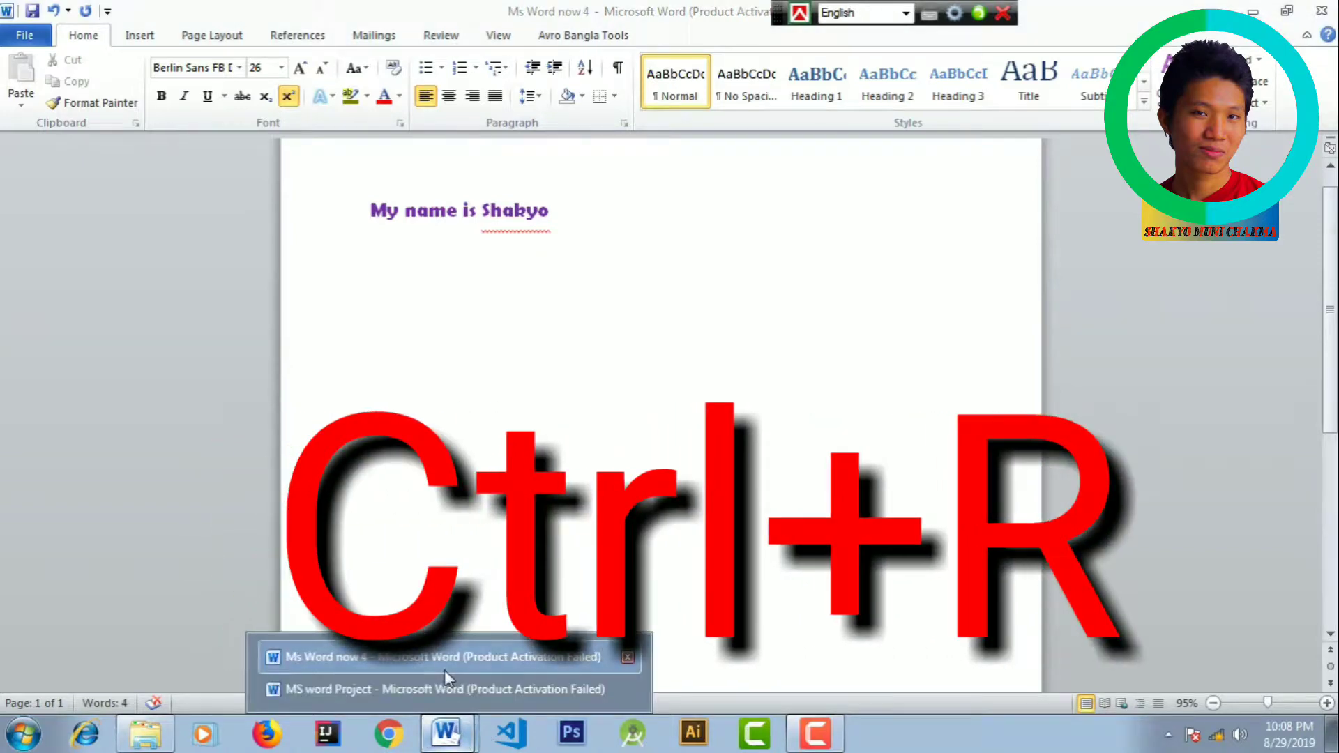
Copy the story text from 'MS word Project' and return to 'Ms Word now 4'
left_click(446, 689)
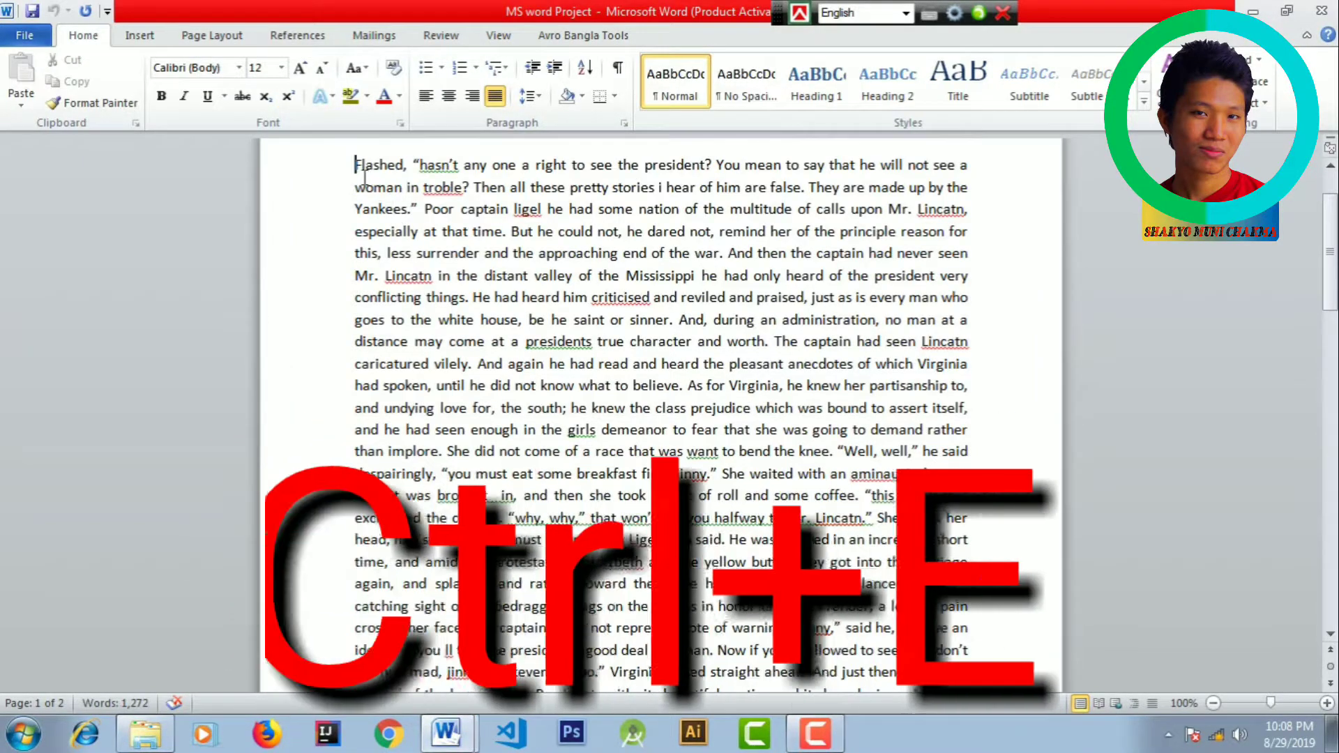
mouse_move(371, 173)
left_mouse_down()
mouse_move(981, 724)
mouse_move(966, 472)
left_mouse_up()
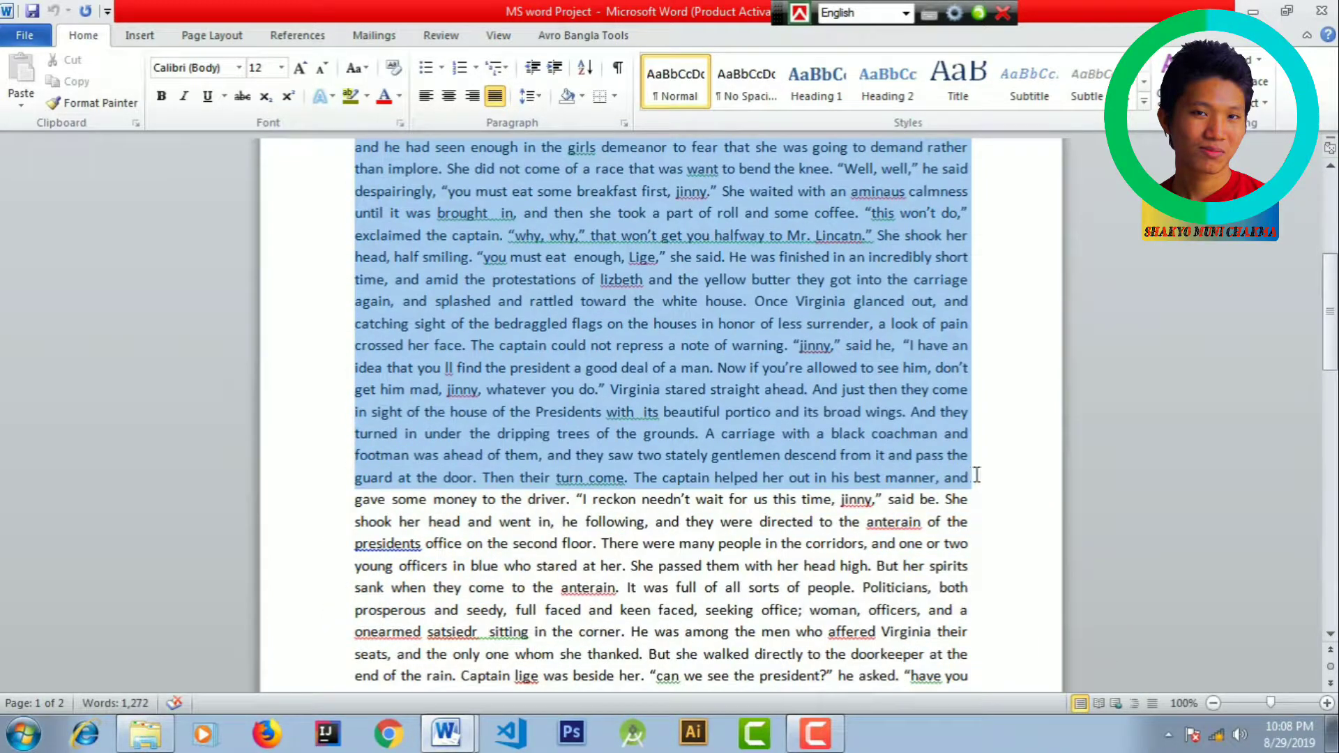
right_click(914, 457)
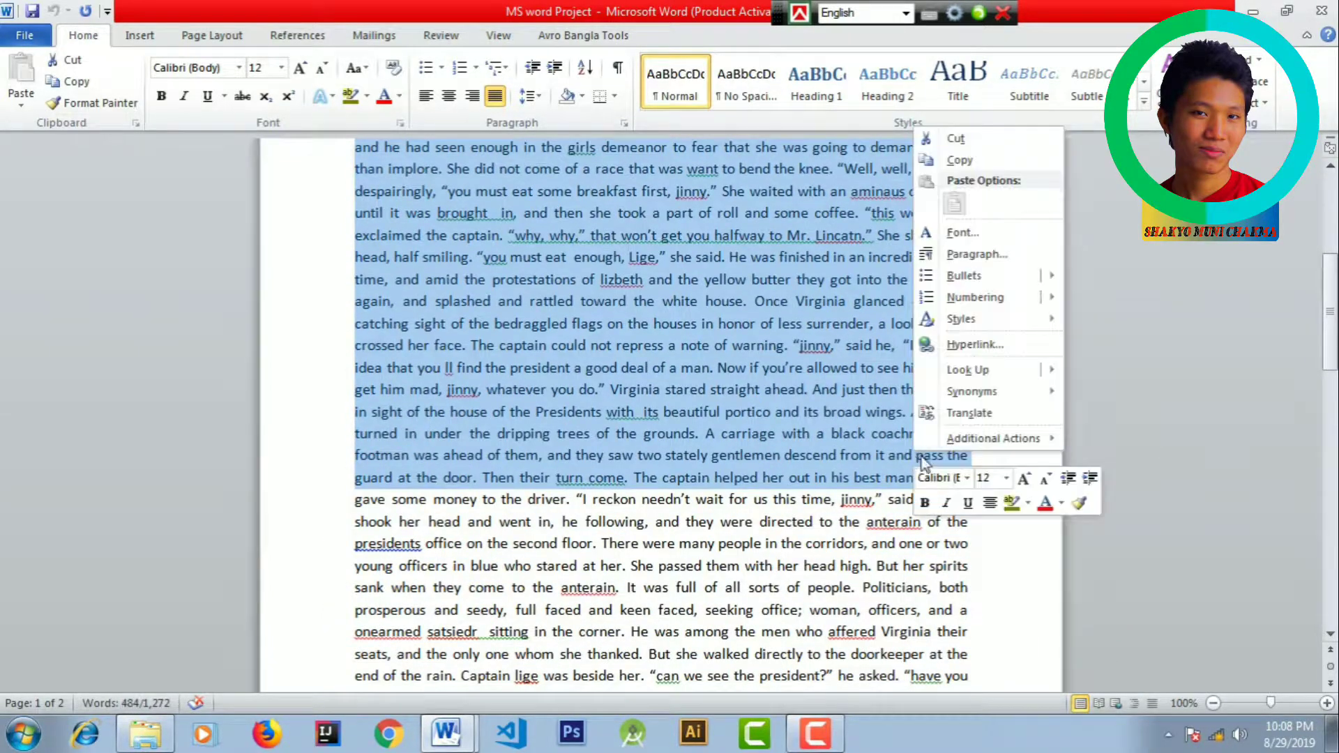
left_click(946, 165)
left_click(450, 712)
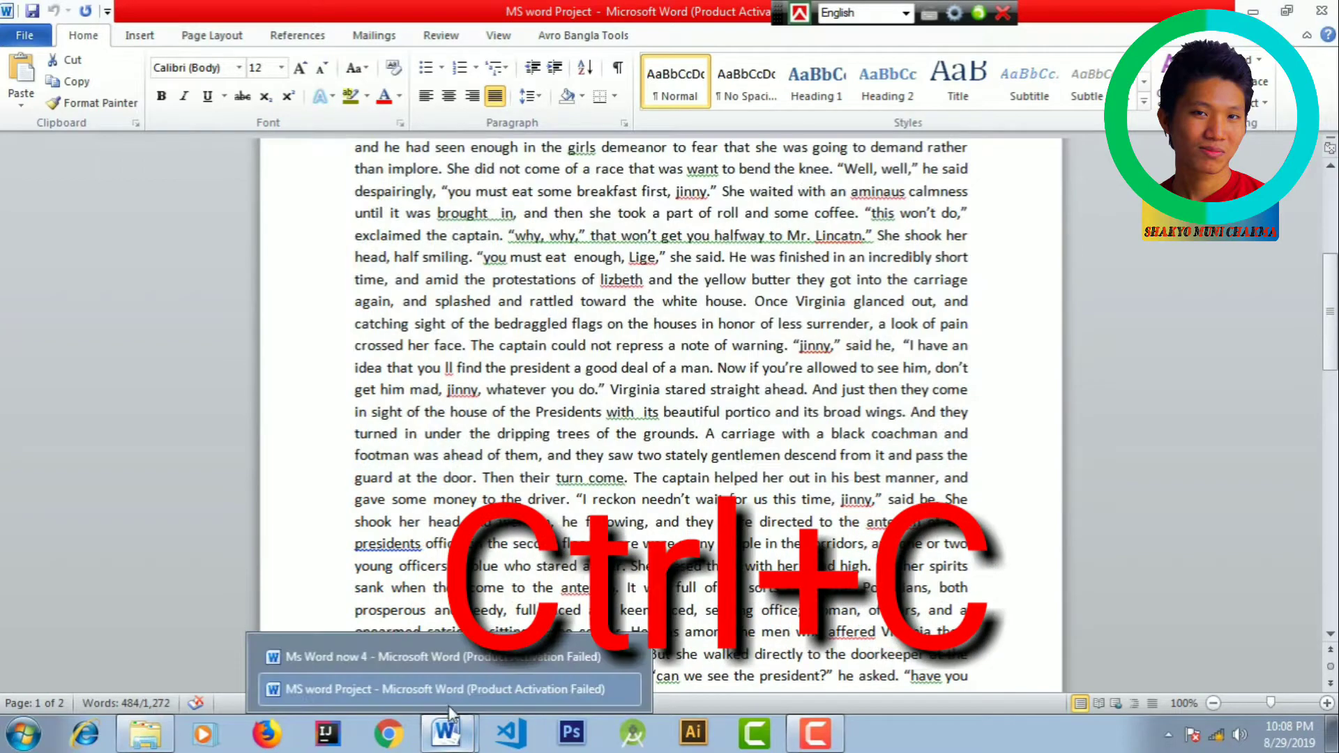
left_click(433, 656)
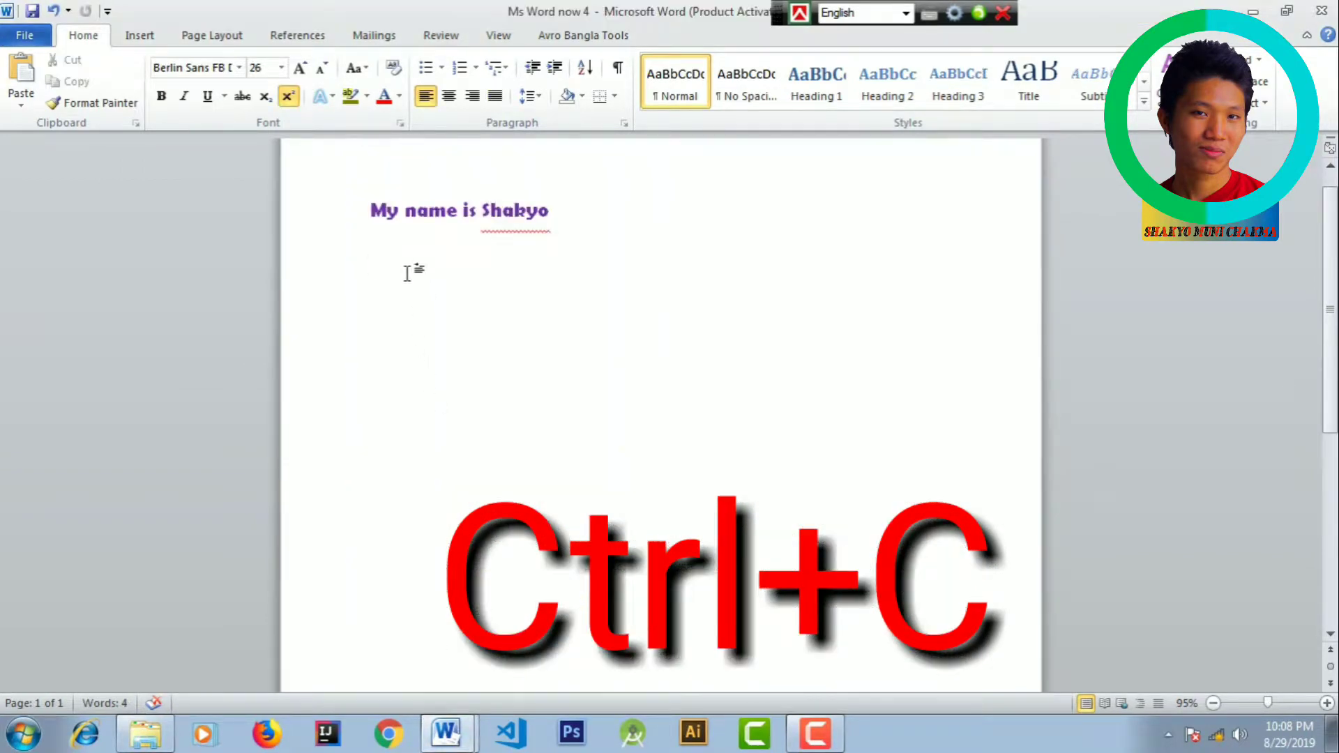
Paste the copied story passage below the heading using the right-click Paste option
key("ctrl+v")
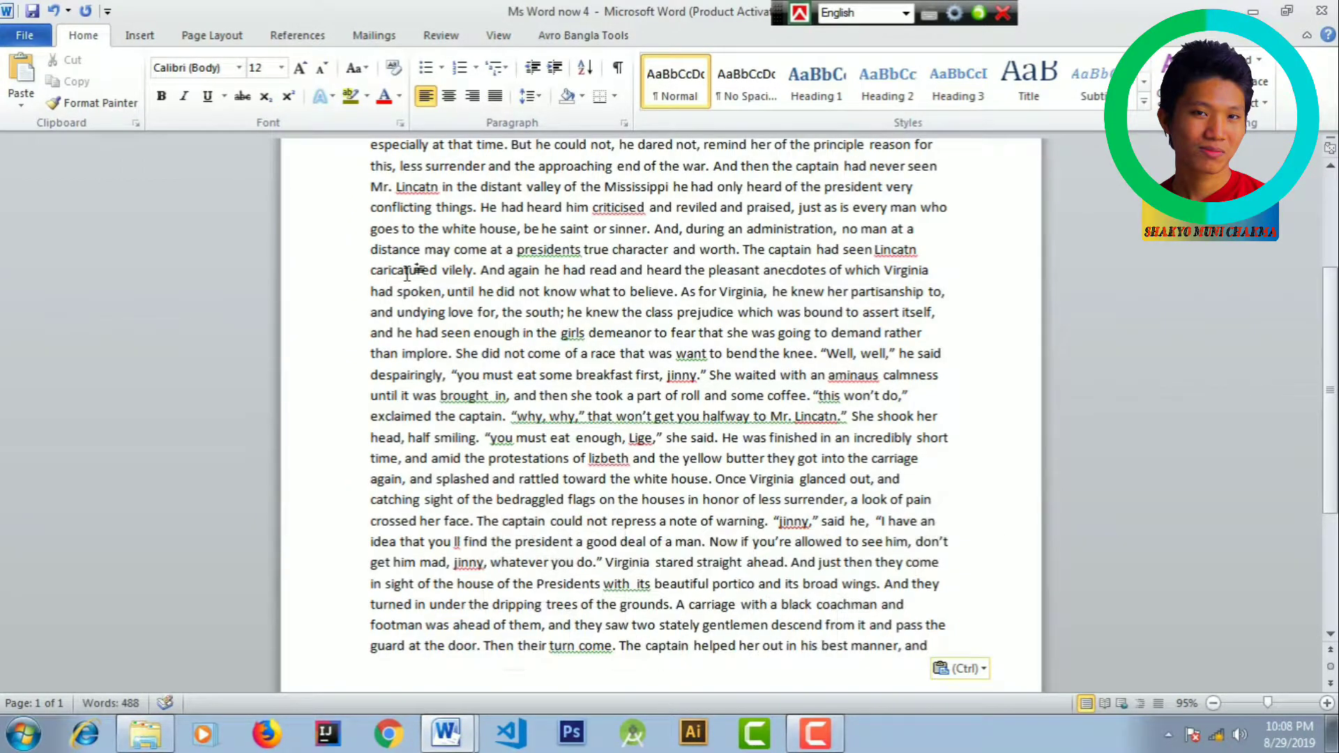
key("ctrl+z")
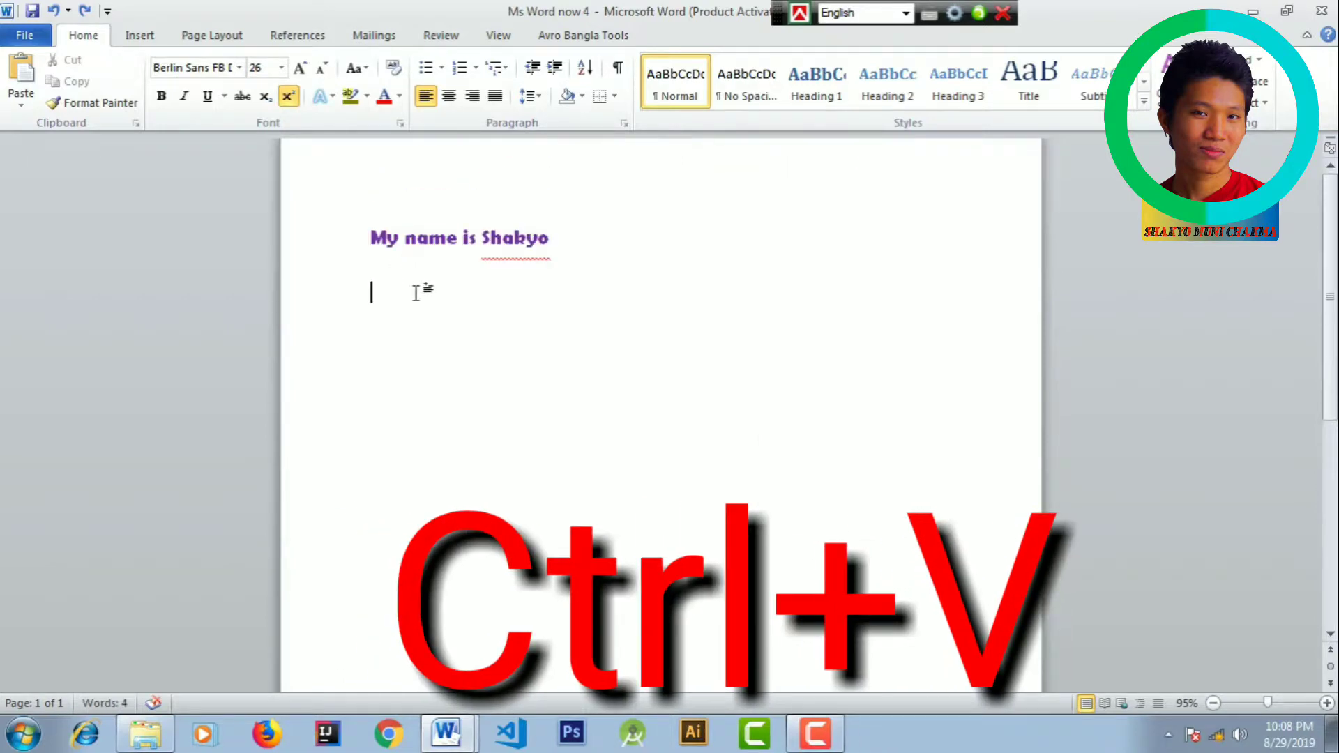
right_click(416, 293)
left_click(470, 370)
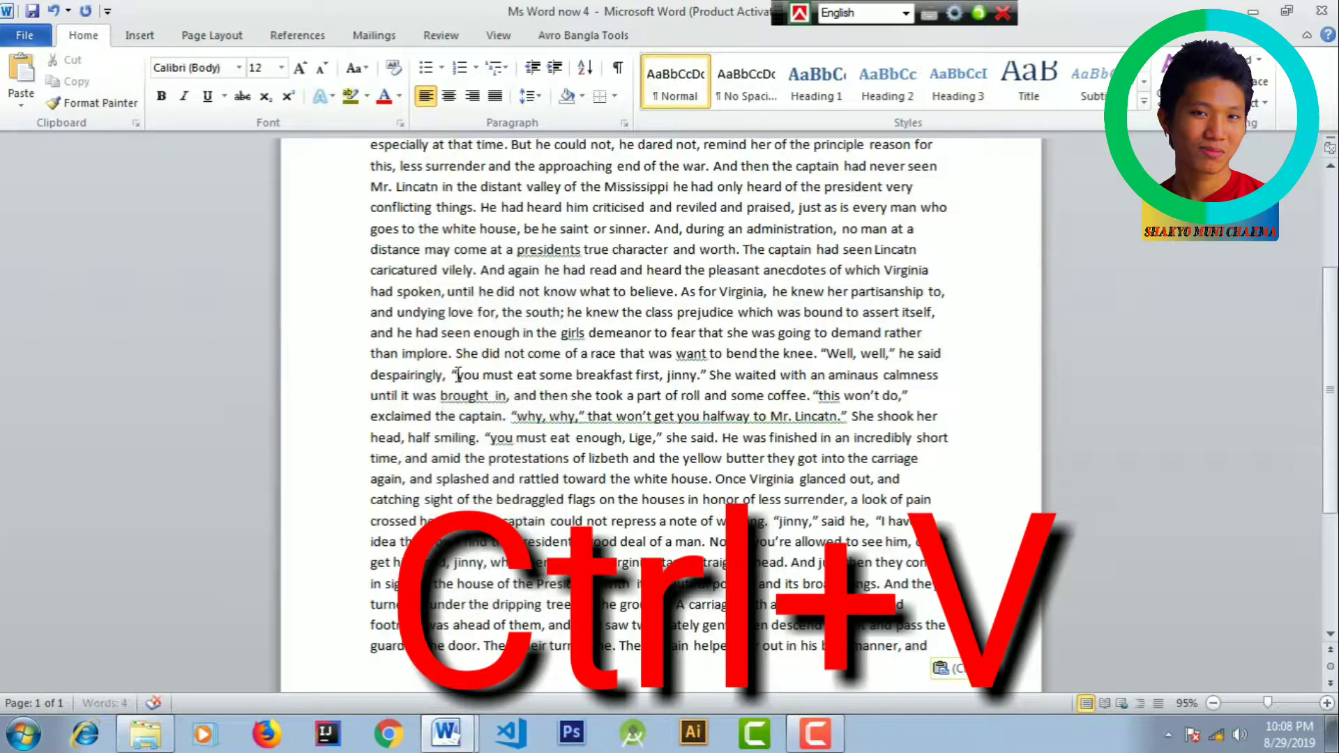
scroll(458, 374, "up", 4)
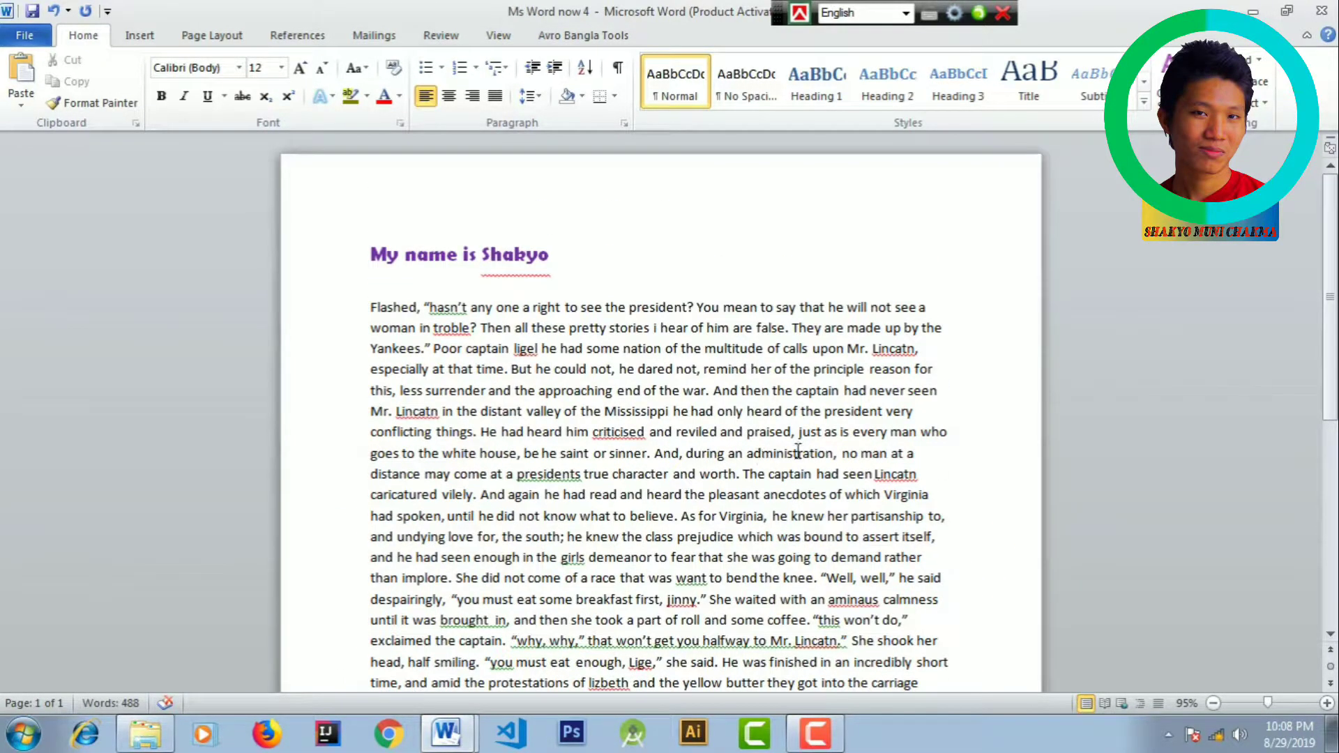
scroll(798, 452, "down", 3)
scroll(835, 576, "down", 2)
scroll(843, 577, "up", 2)
scroll(848, 547, "up", 3)
Center the 'My name is Shakyo' heading above the pasted story passage
left_click_drag(403, 258, 622, 251)
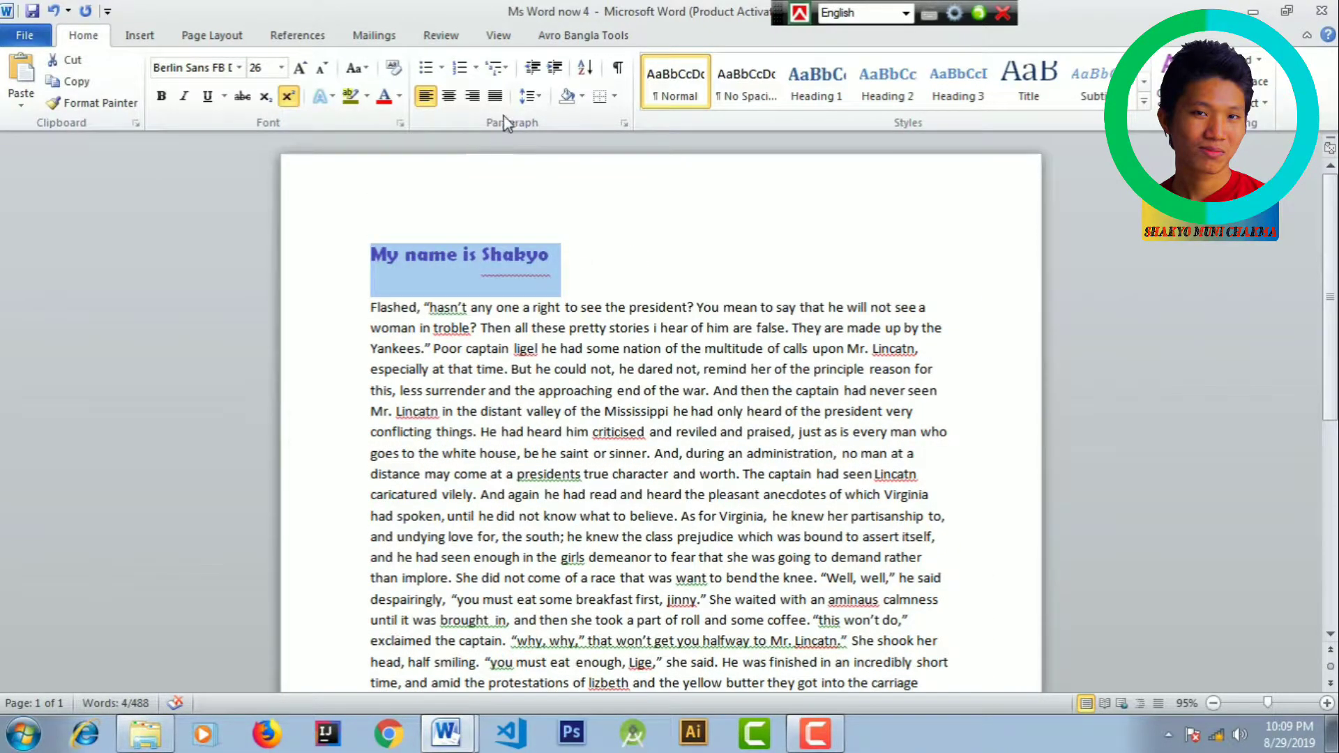
left_click(444, 98)
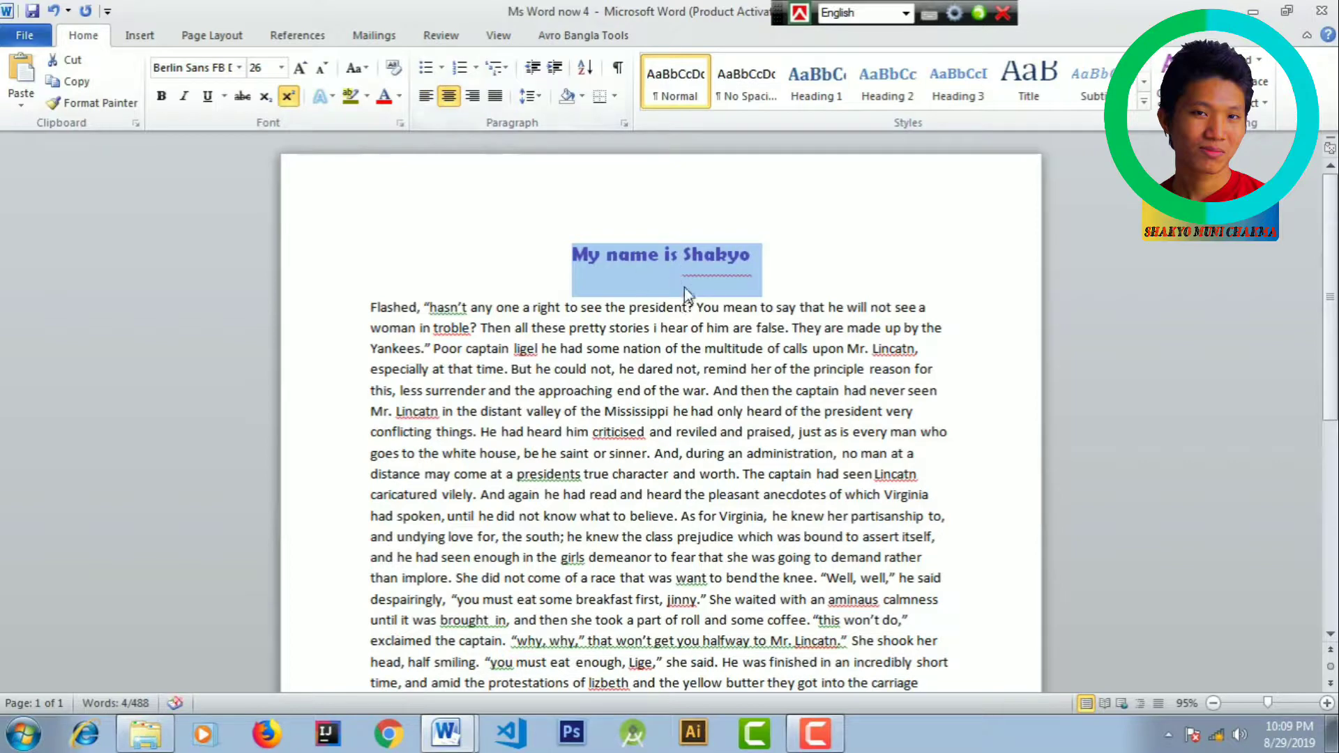
left_click(768, 279)
scroll(719, 271, "down", 1)
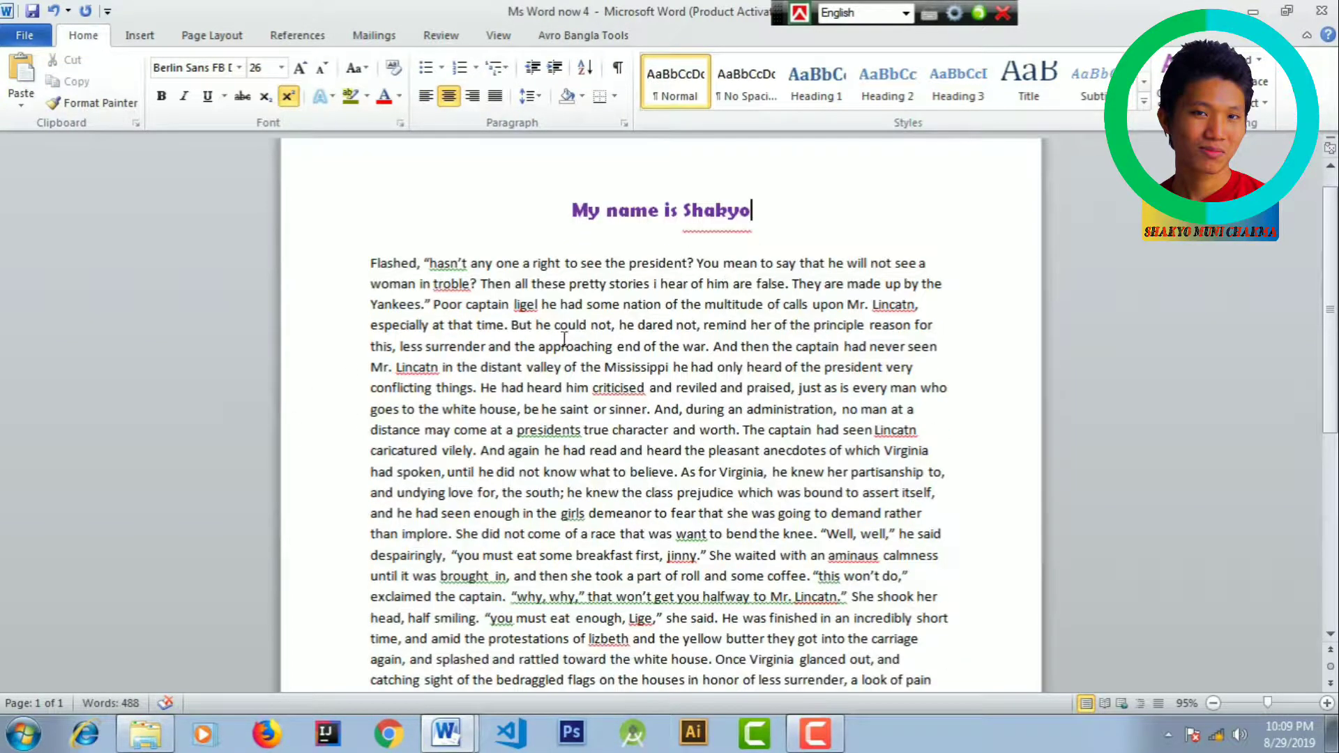
scroll(602, 250, "up", 1)
scroll(652, 265, "down", 1)
scroll(659, 353, "down", 1)
scroll(661, 347, "up", 1)
scroll(656, 335, "up", 1)
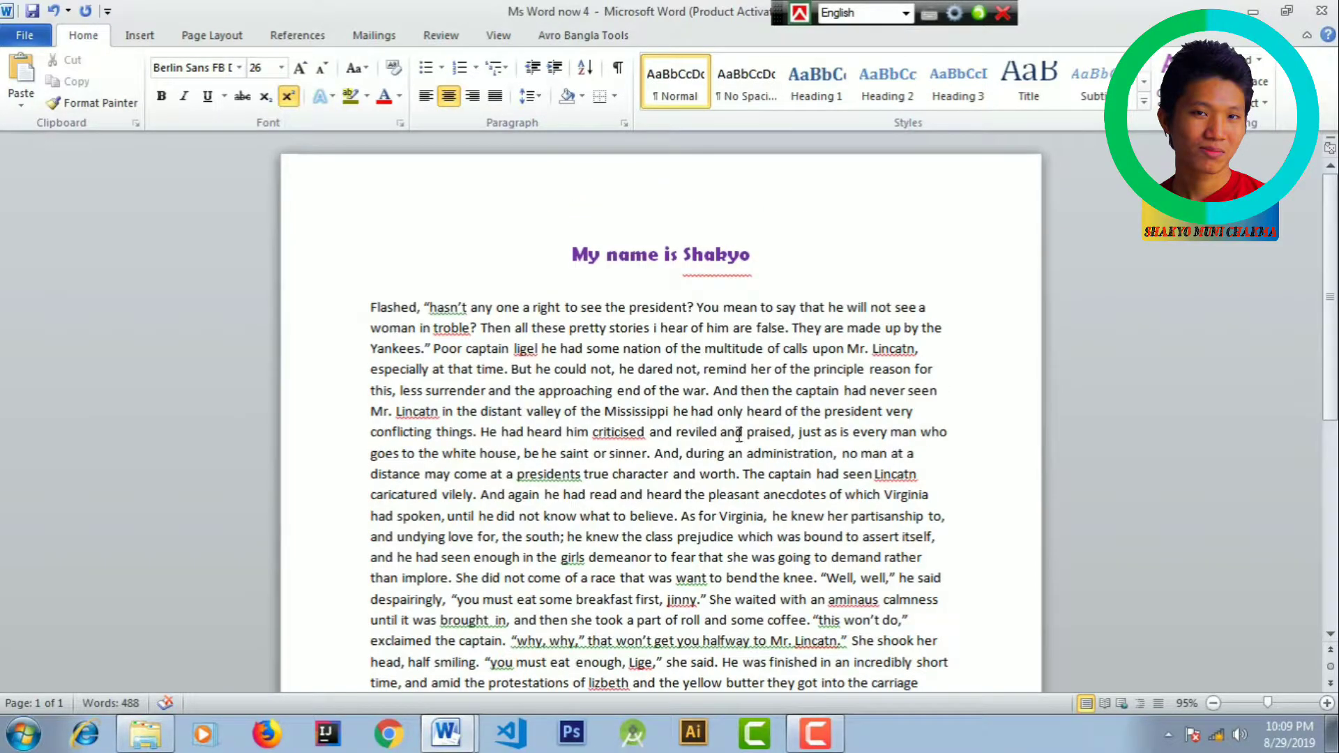
scroll(686, 336, "down", 2)
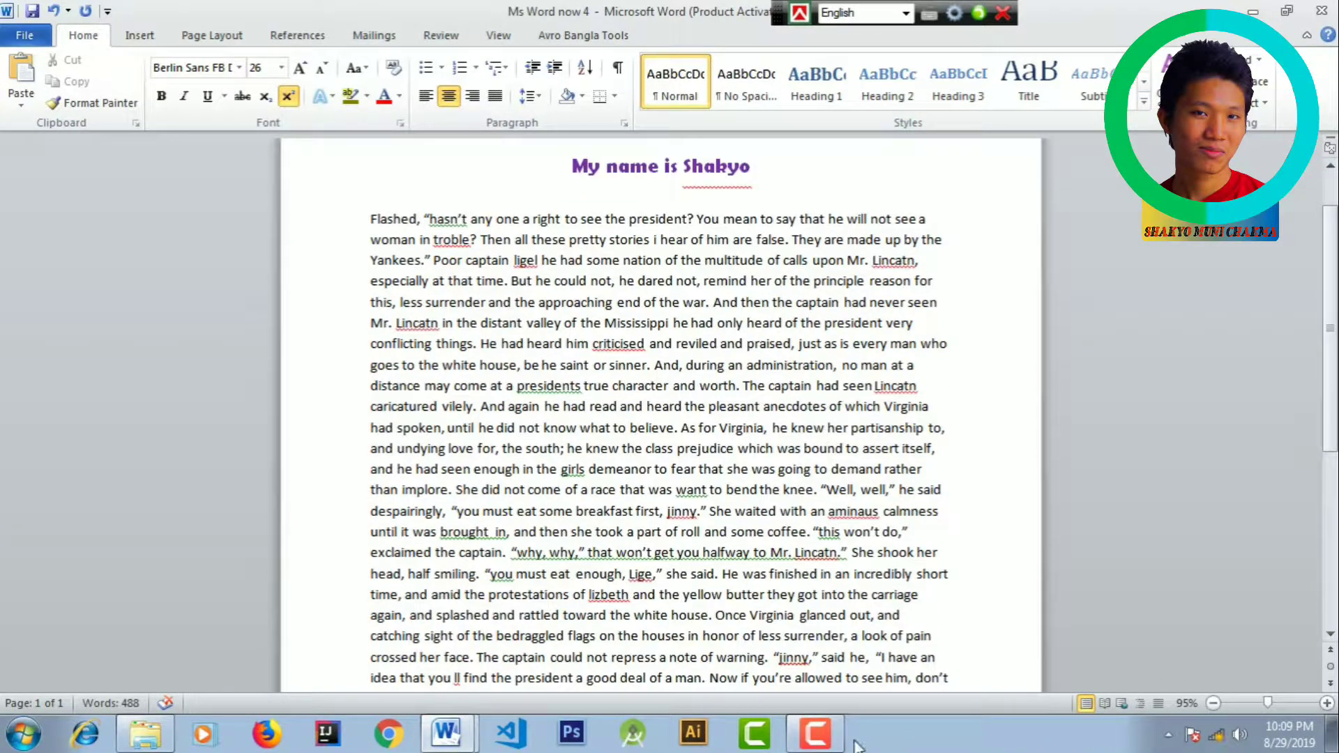
left_click(816, 733)
left_click(1248, 648)
Justify the opening lines of the story text with Ctrl+J, then reselect the body text
mouse_move(369, 220)
left_mouse_down()
mouse_move(901, 356)
mouse_move(945, 430)
left_mouse_up()
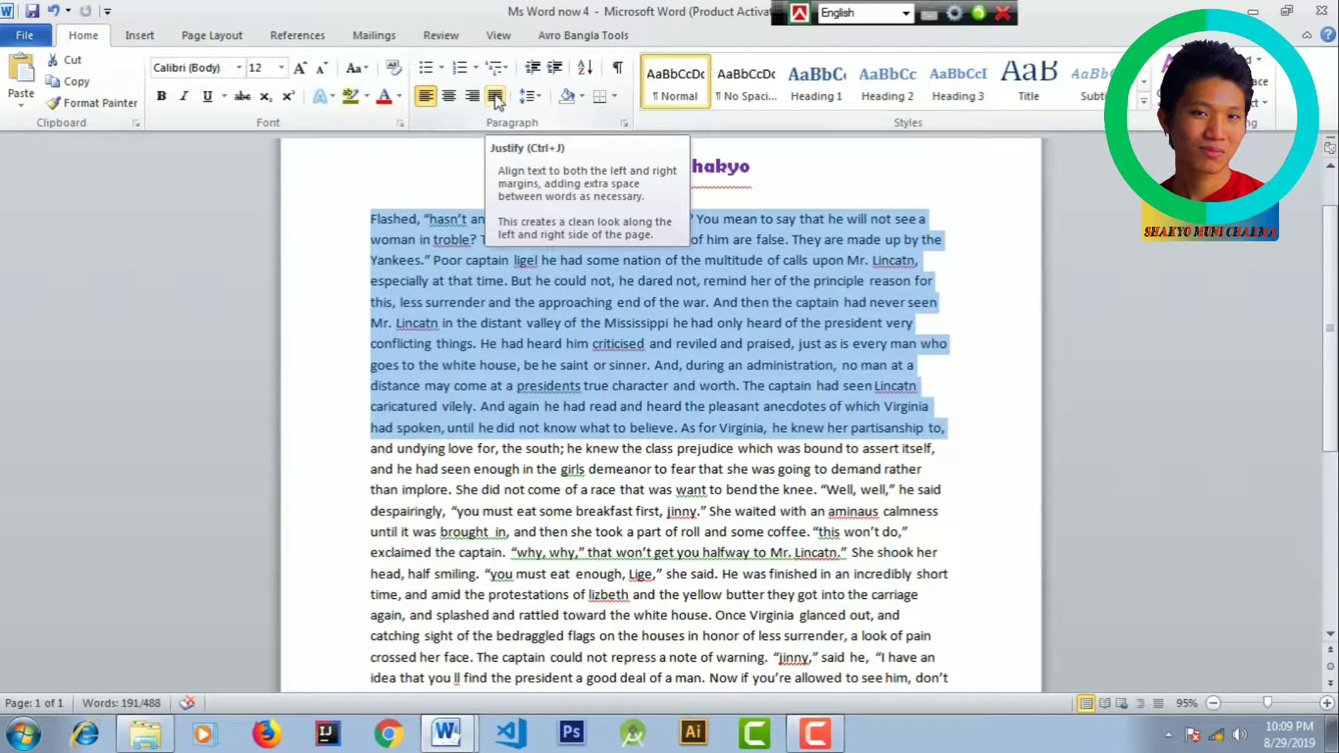
key("ctrl+j")
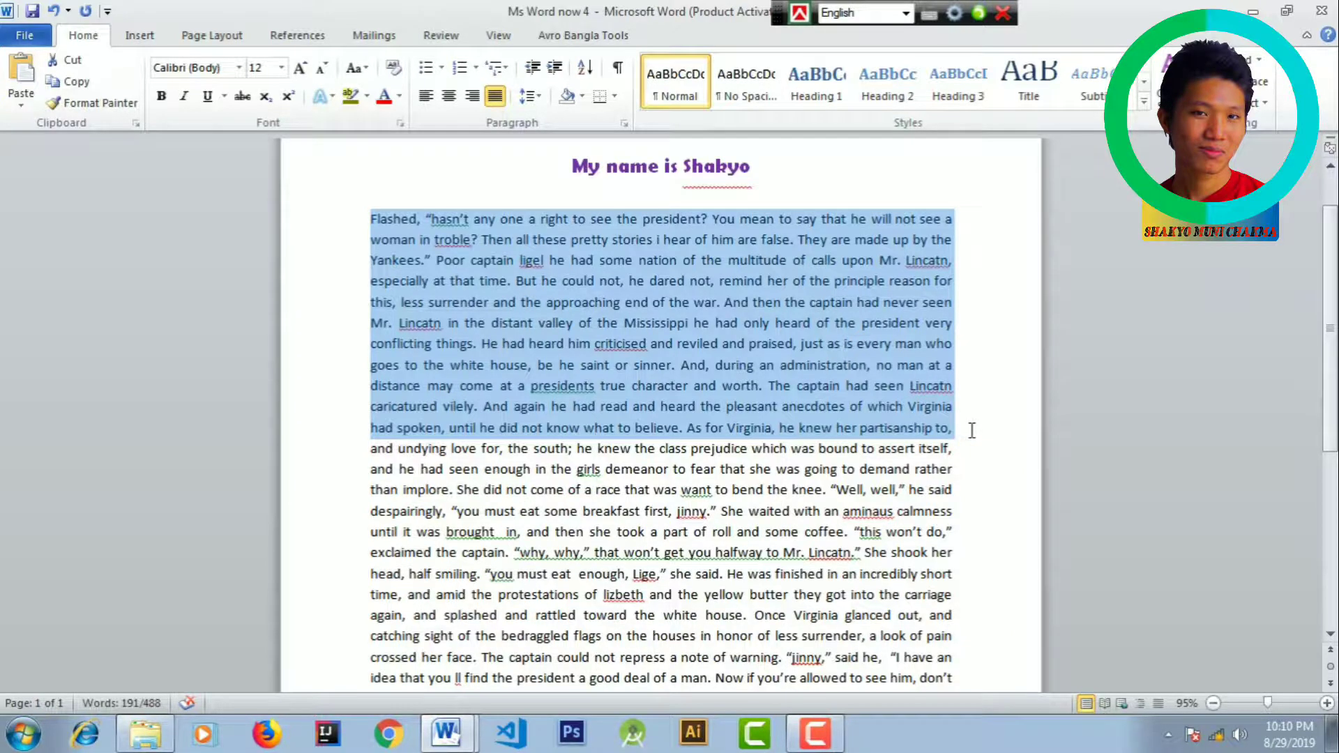
left_click(898, 345)
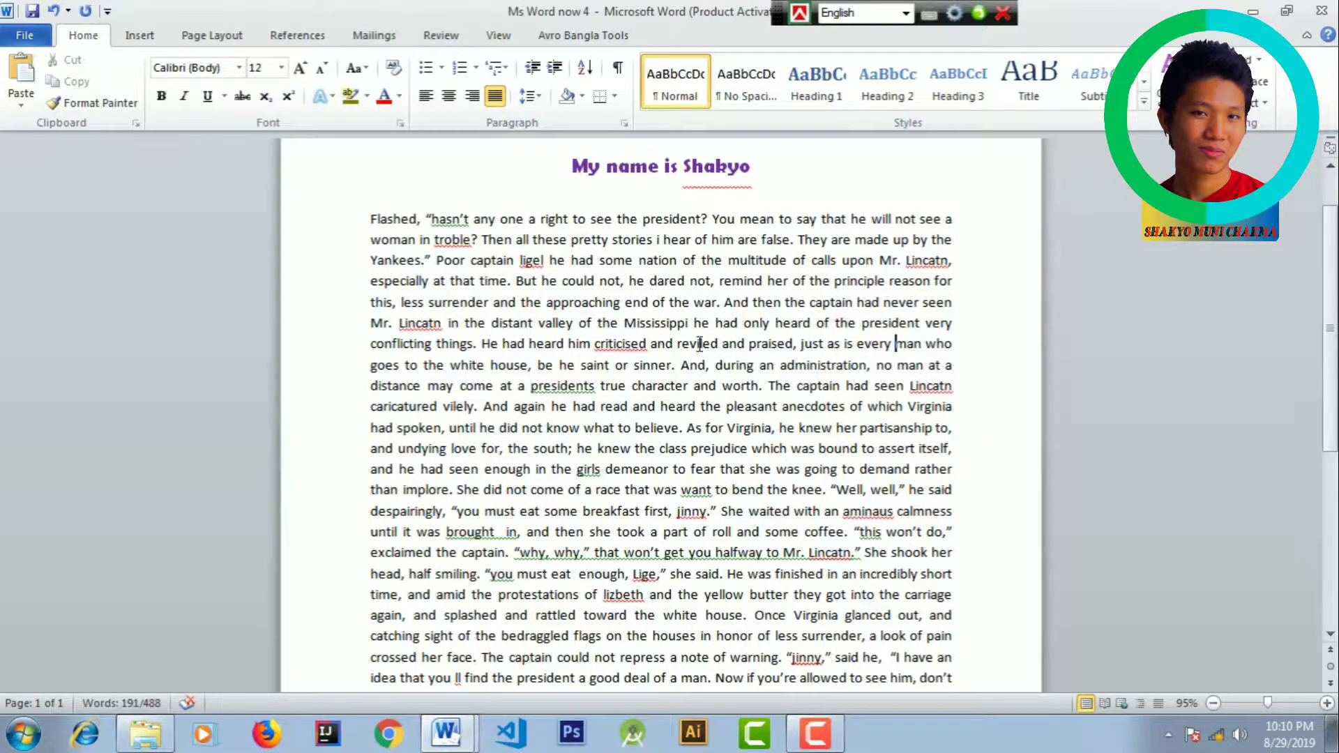
mouse_move(368, 213)
left_mouse_down()
mouse_move(1048, 559)
mouse_move(954, 431)
left_mouse_up()
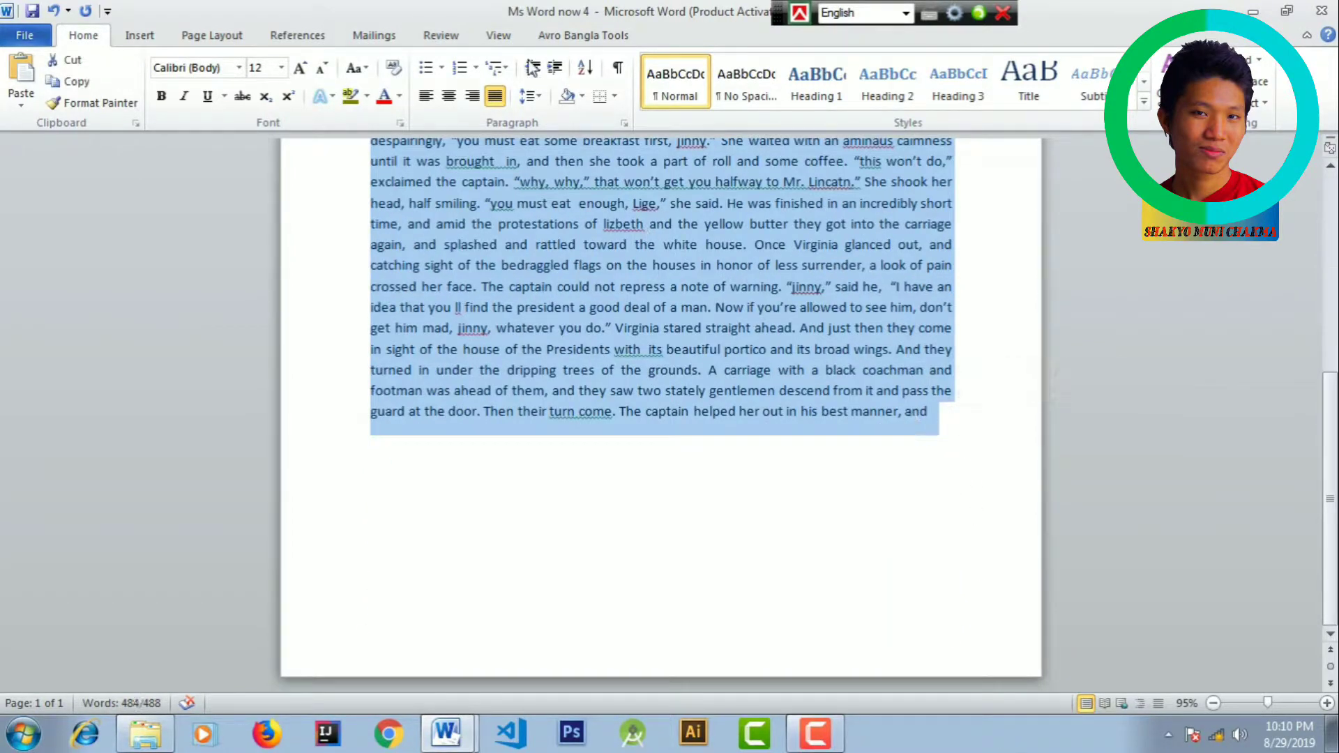
Toggle the body text between Align Left and Justify, then left-align the whole paragraph
left_click(494, 96)
left_click(495, 96)
scroll(652, 264, "up", 3)
scroll(654, 252, "up", 2)
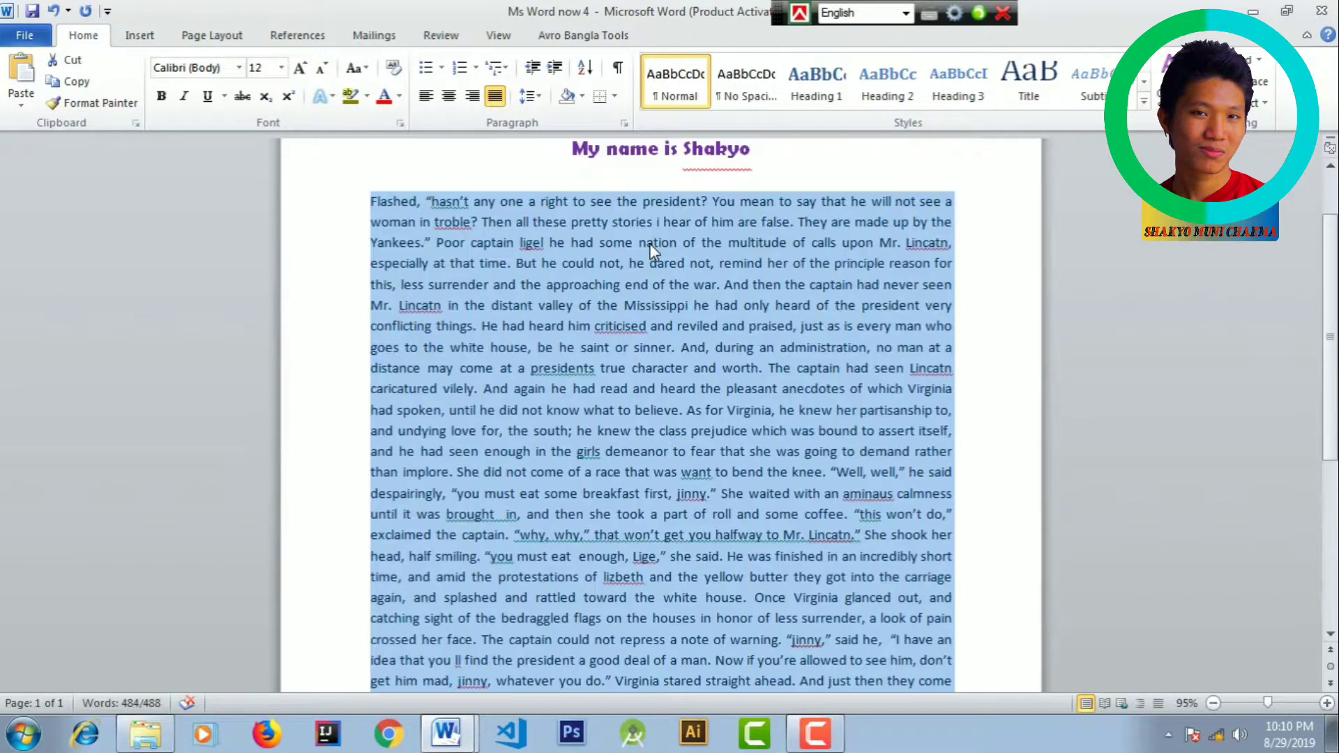
left_click(910, 371)
triple_click(952, 407)
key("ctrl+l")
Compare Justify and Align Left on the body paragraph, undoing back to left alignment
left_click(961, 408, "shift")
left_click(969, 409)
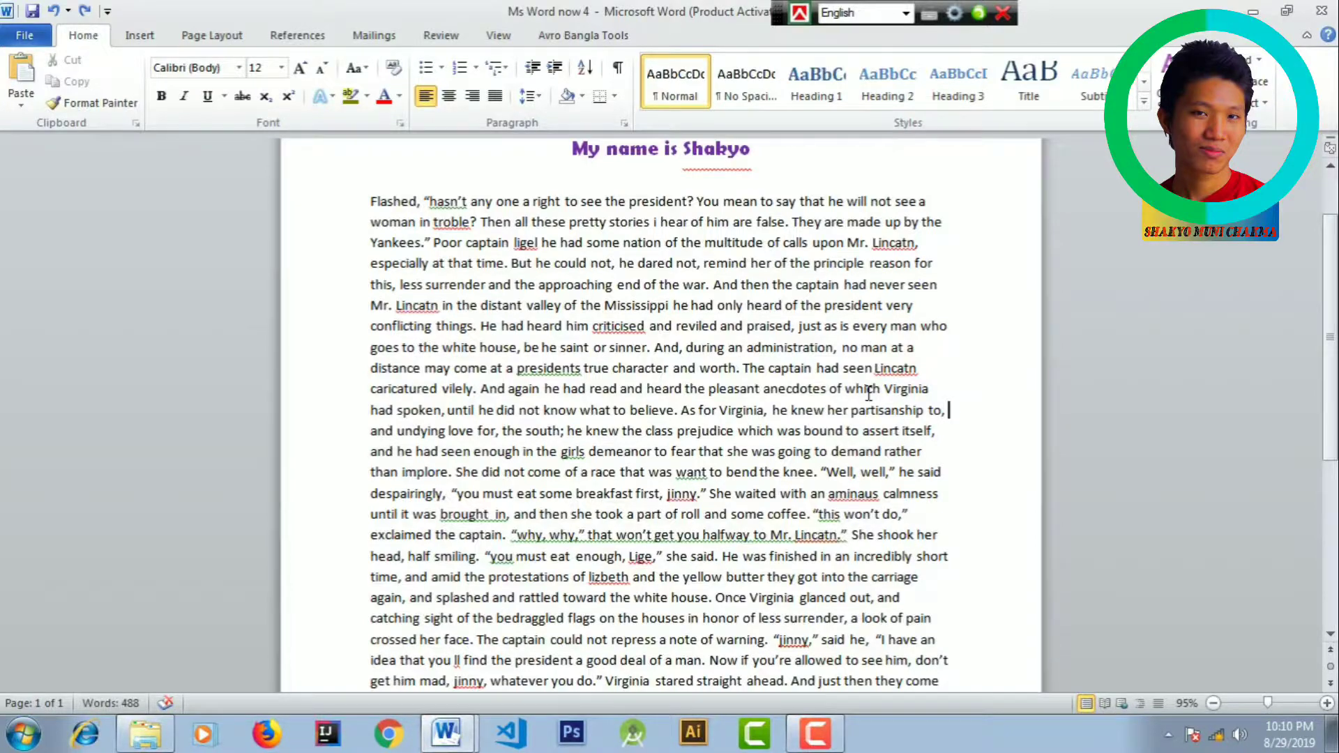
key("ctrl+shift+Home")
key("ctrl+j")
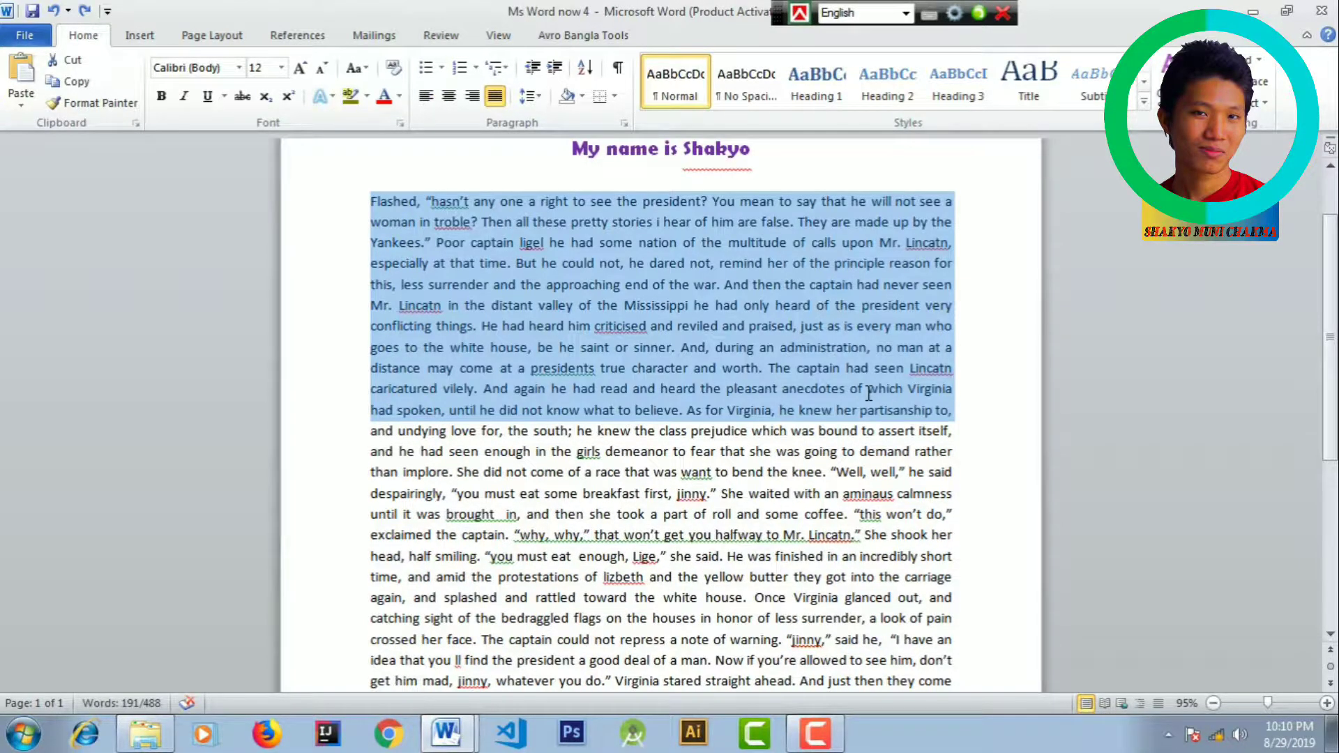
triple_click(868, 394)
key("ctrl+l")
key("ctrl+j")
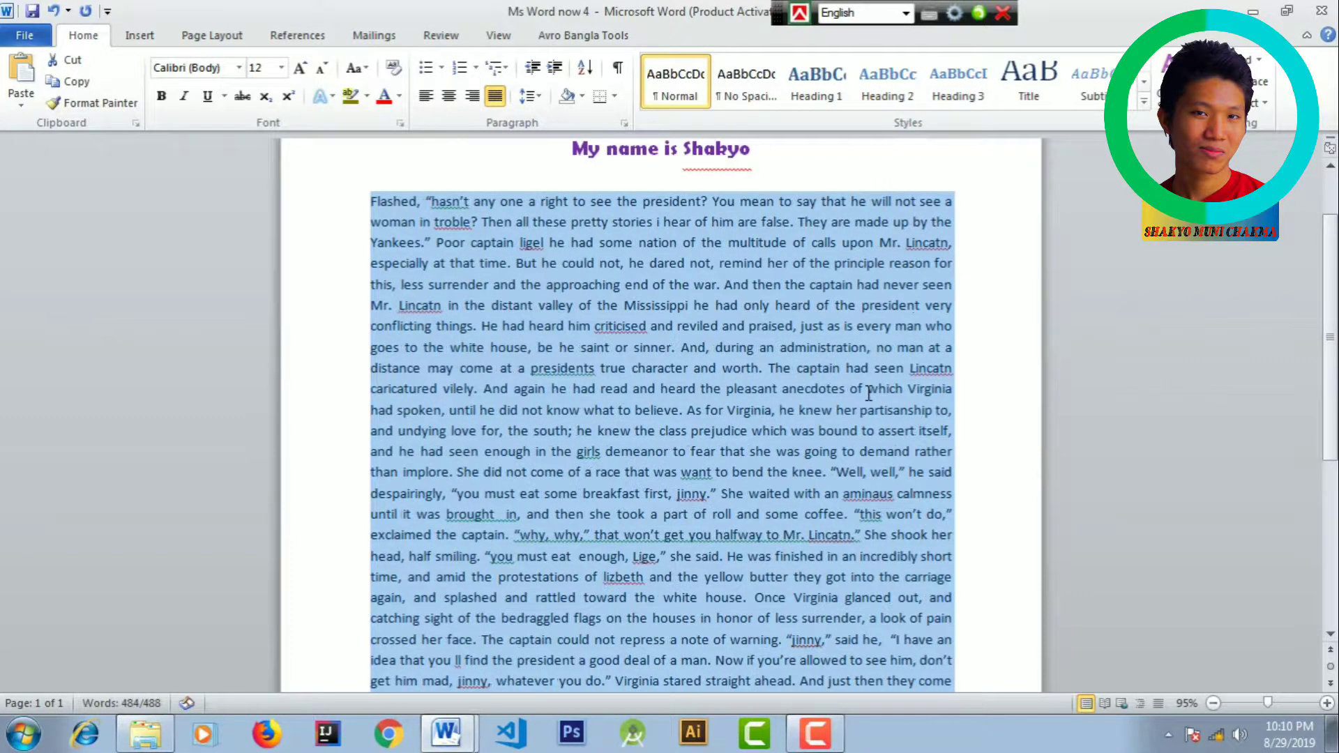
key("ctrl+z")
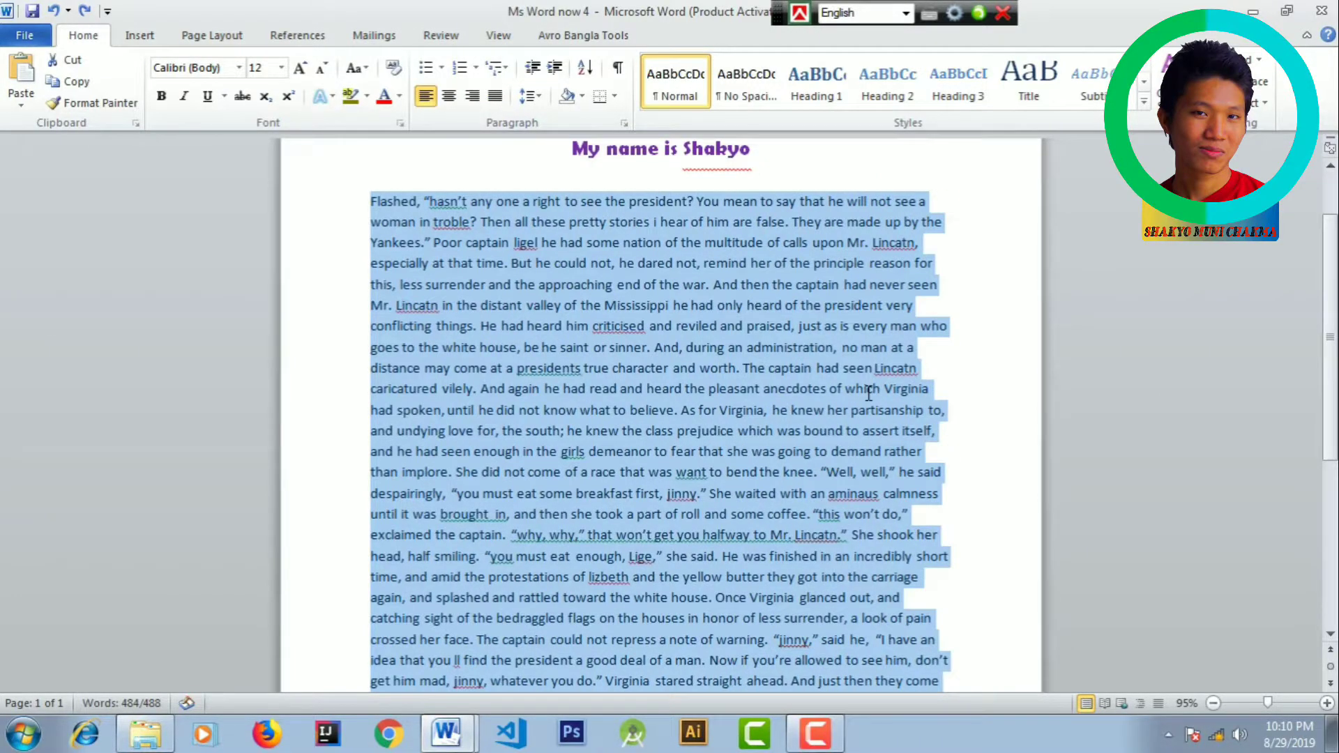
key("ctrl+z")
key("ctrl+z")
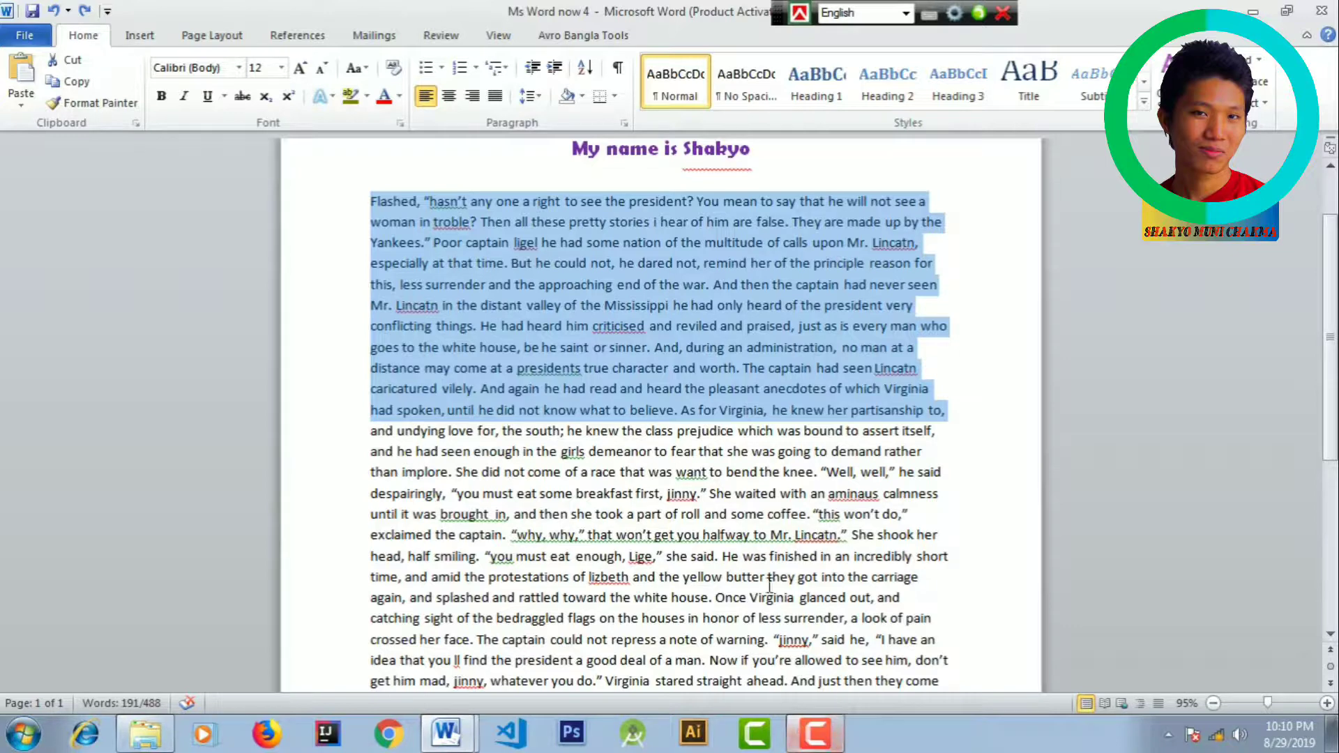
mouse_move(814, 735)
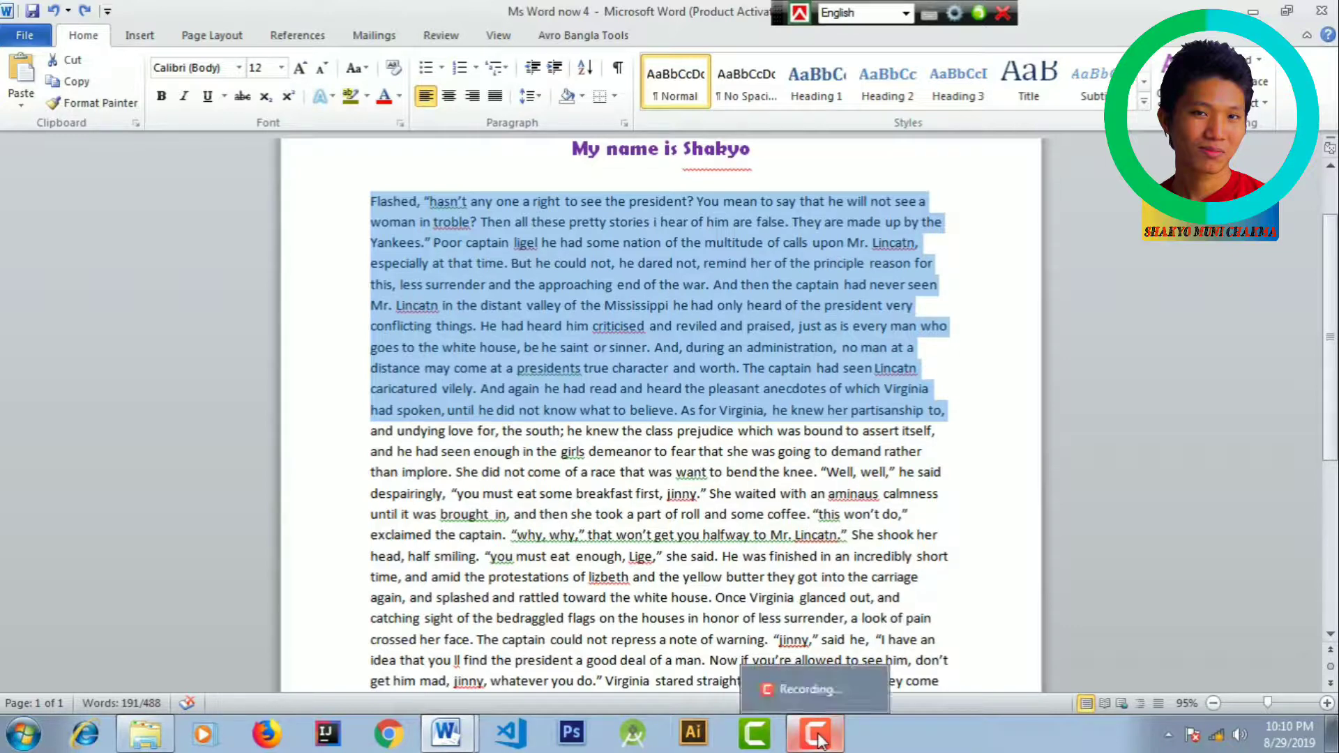
Select all the body text from its start to the last line
left_click(813, 689)
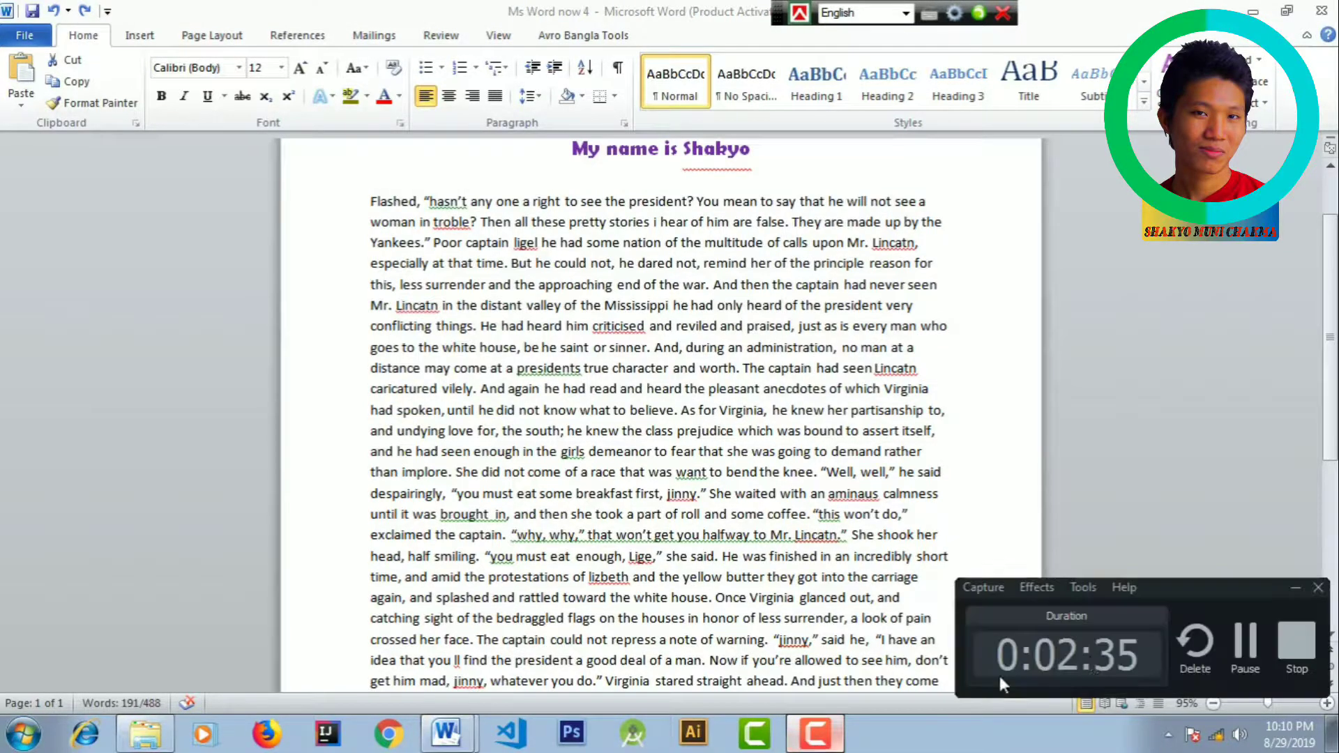
left_click(1246, 642)
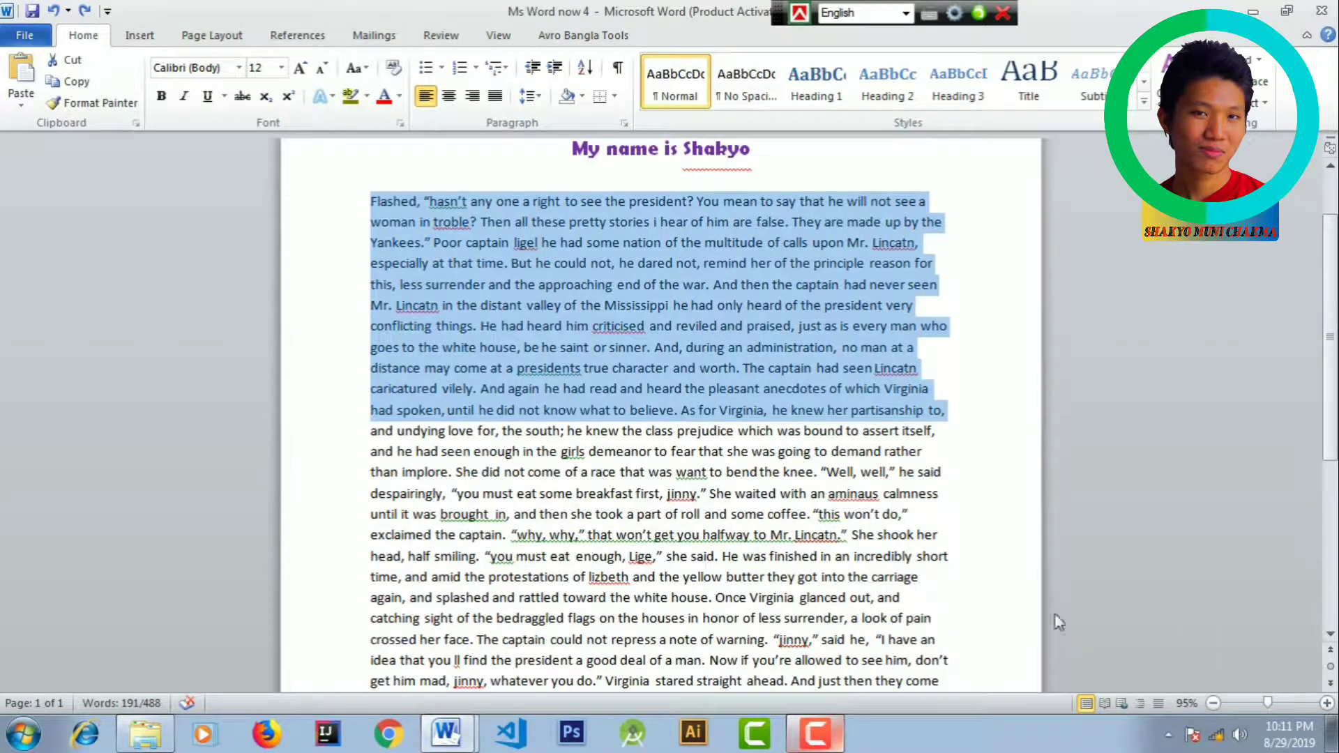
left_click(614, 321)
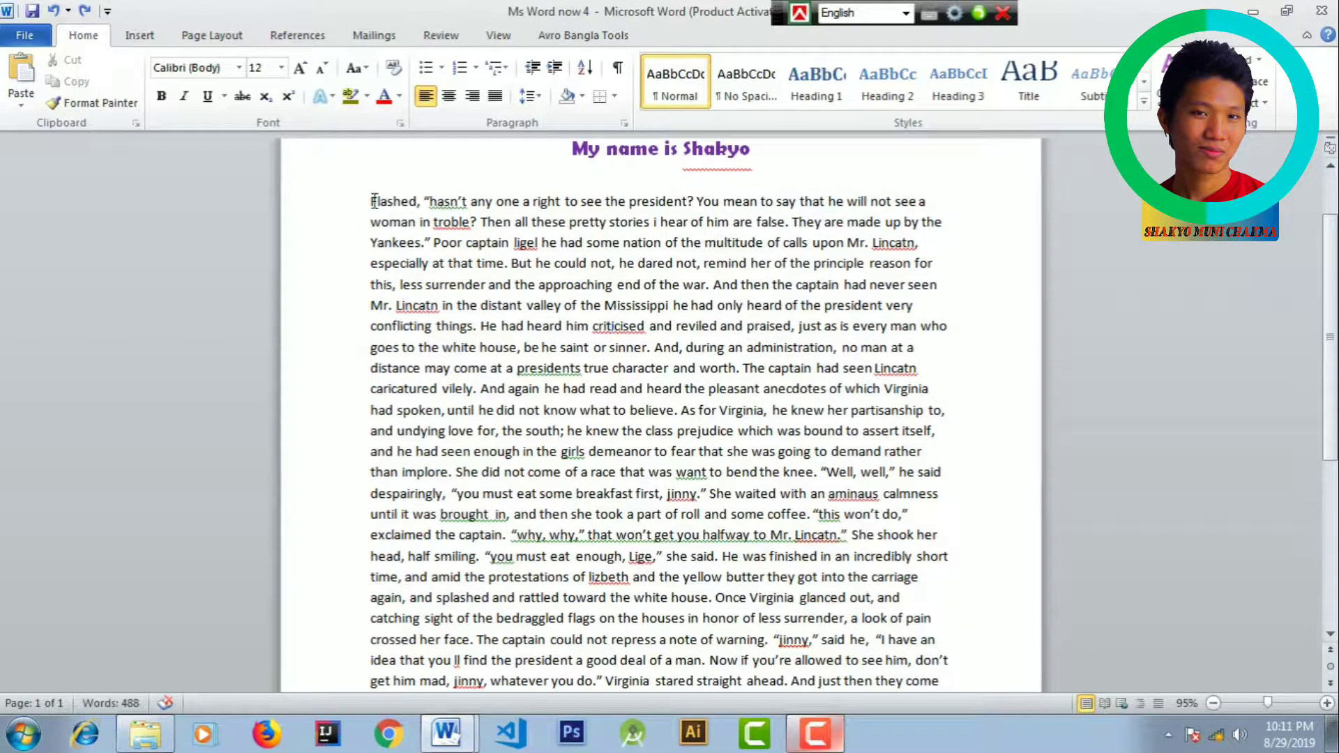
left_click_drag(370, 199, 947, 589)
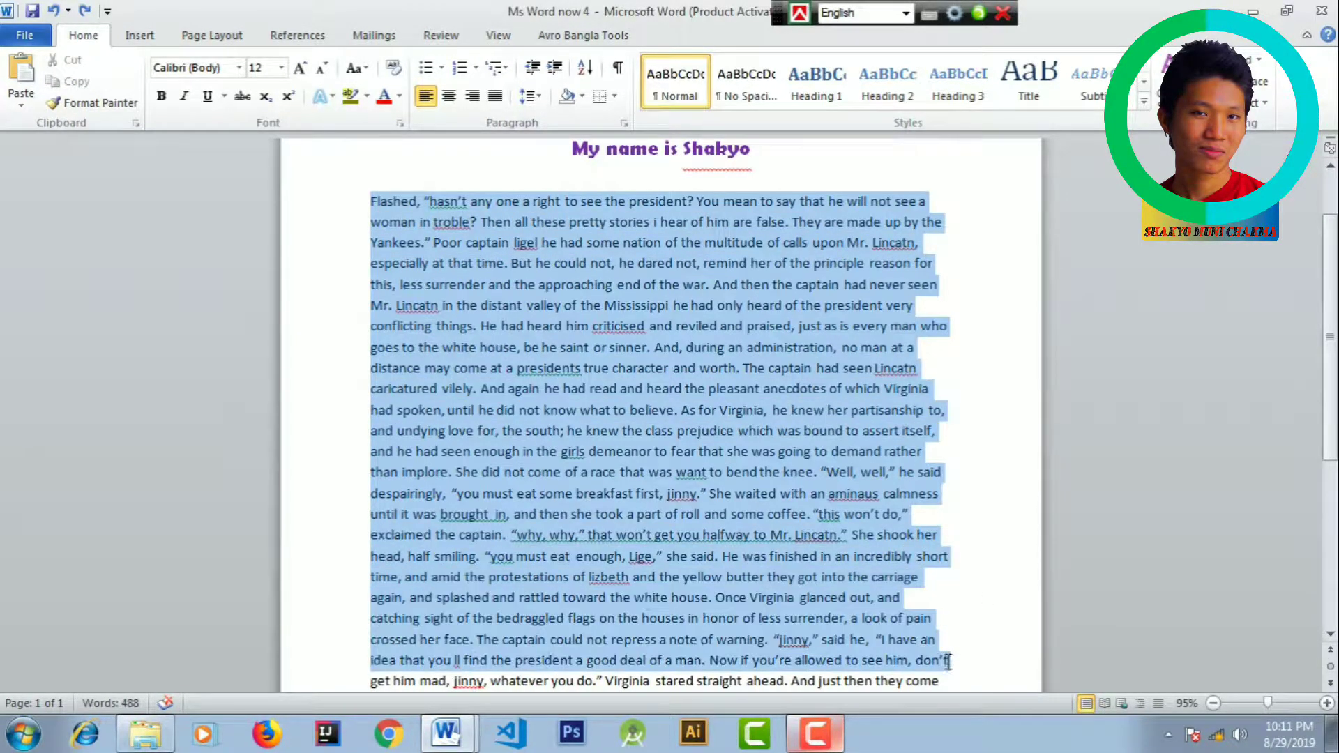
left_click_drag(947, 589, 963, 560)
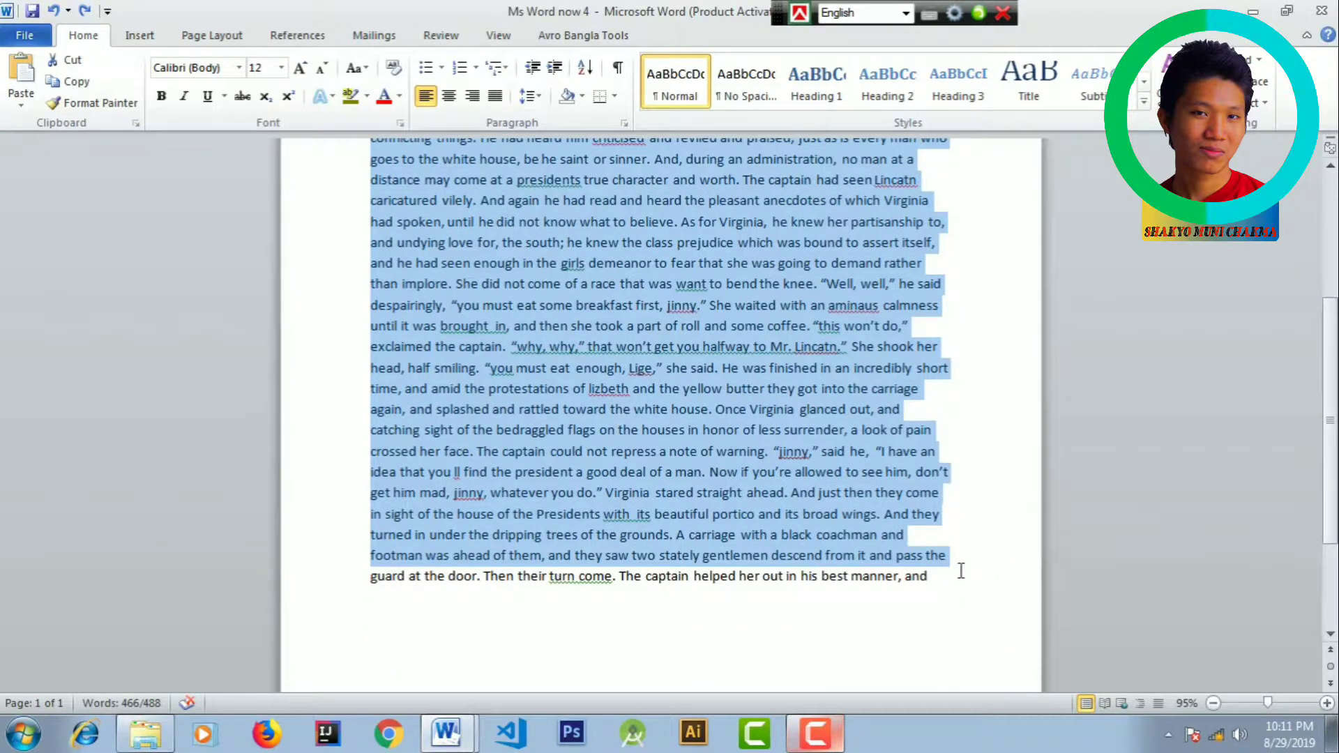
left_click(954, 572, "shift")
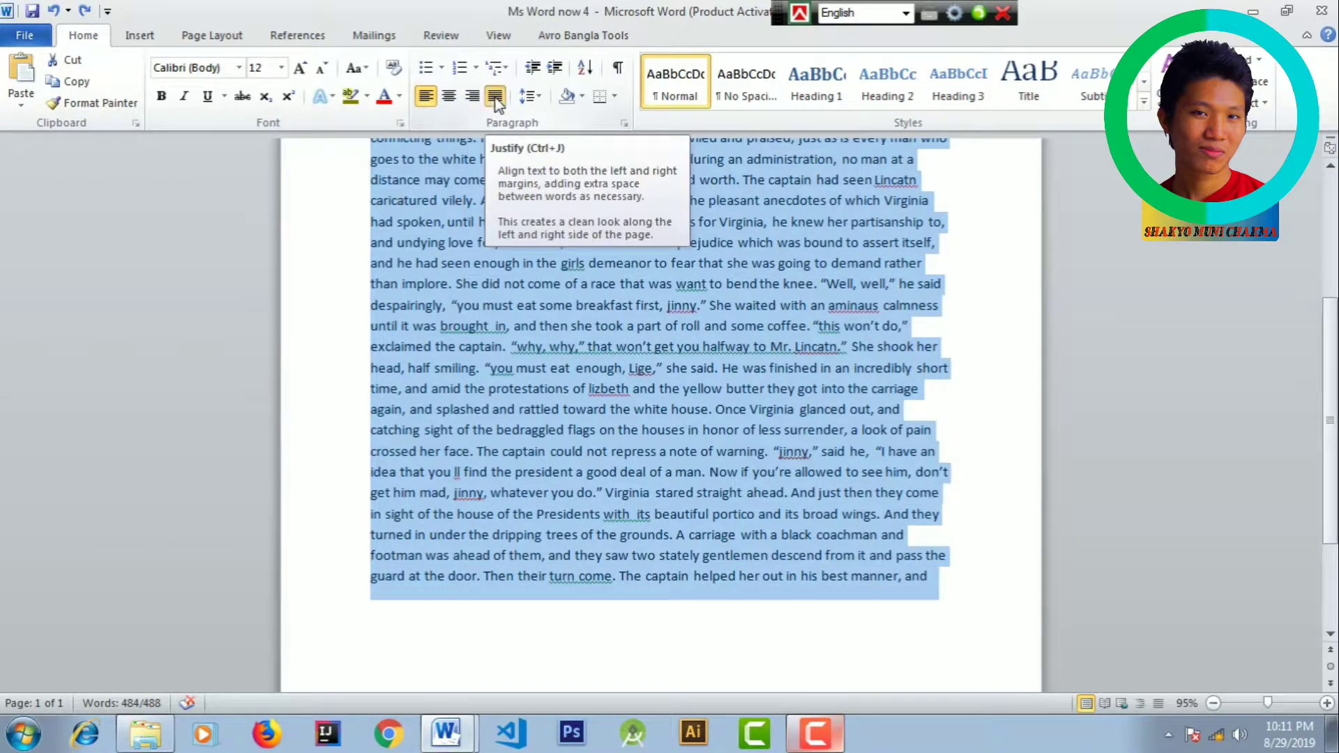
Justify all the selected body text
key("ctrl+j")
scroll(755, 345, "up", 4)
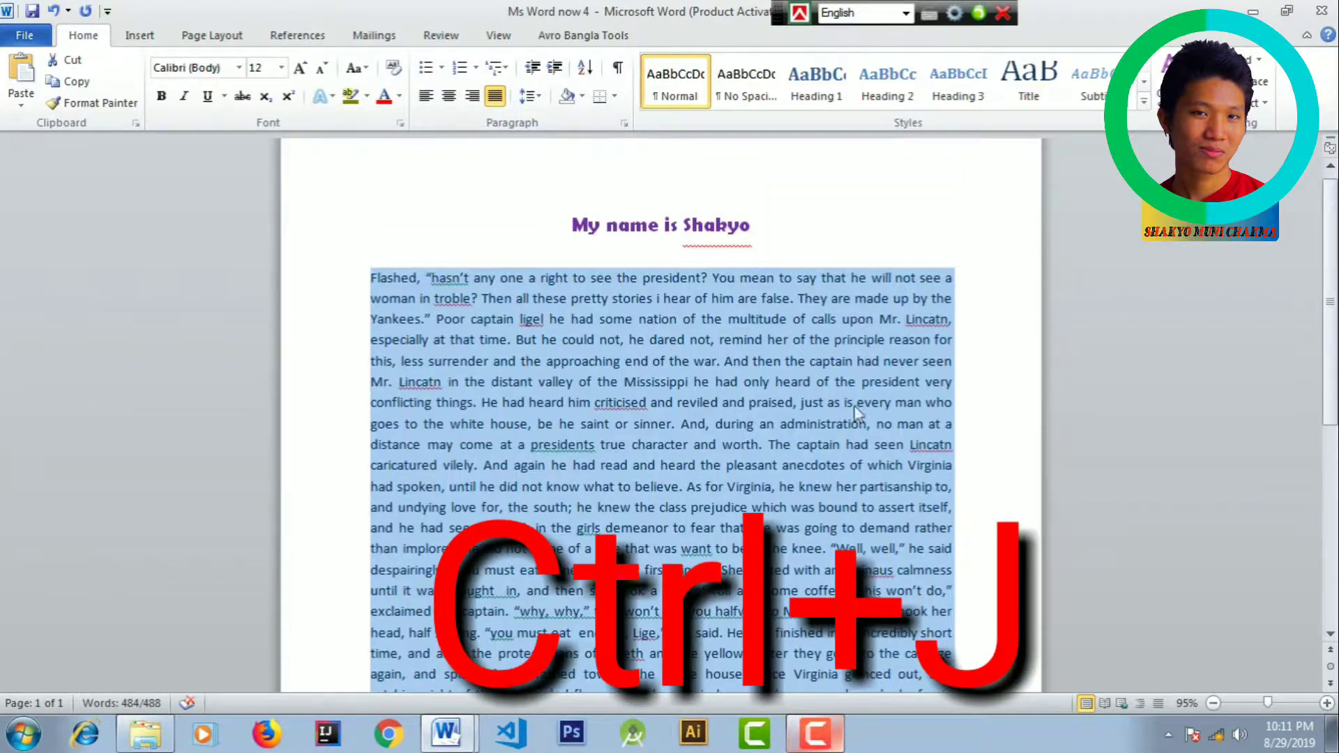
scroll(816, 349, "down", 2)
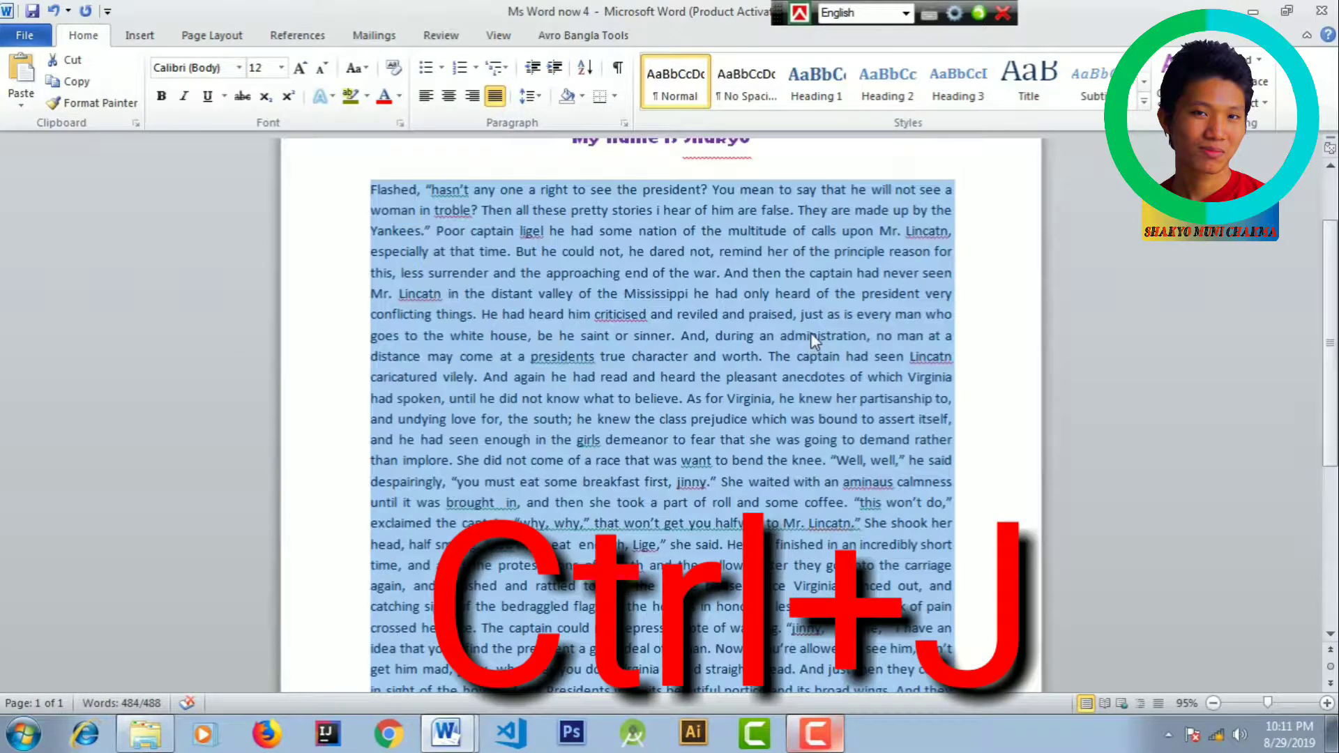
scroll(812, 334, "up", 2)
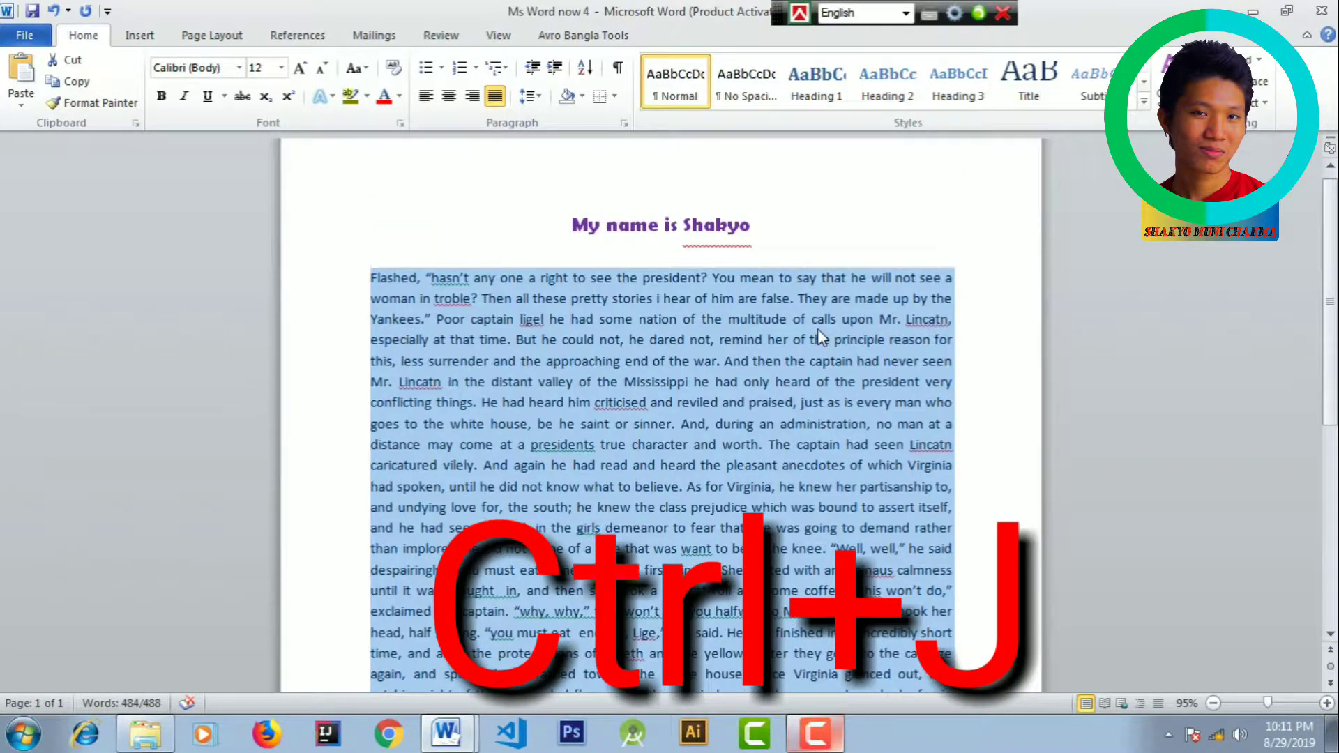
Delete the body text and restore it with Ctrl+Z, twice over
key("Delete")
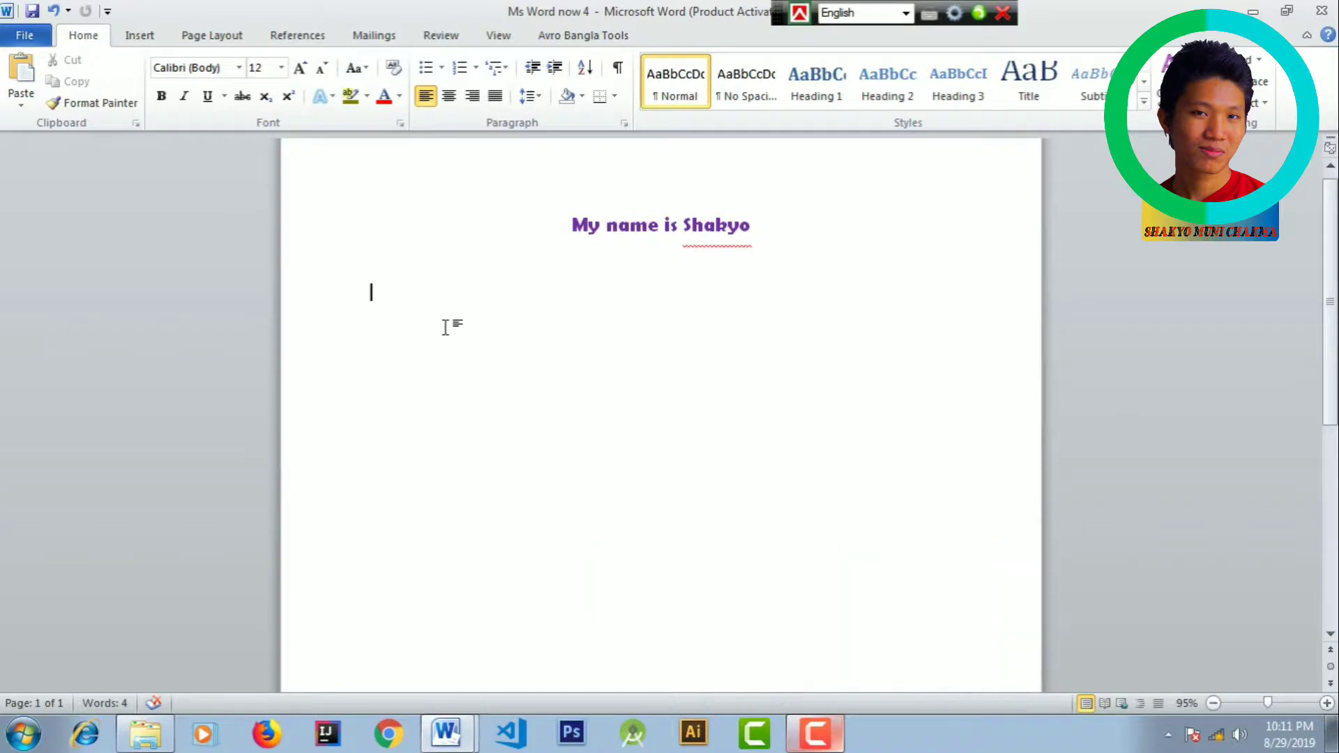
key("ctrl+z")
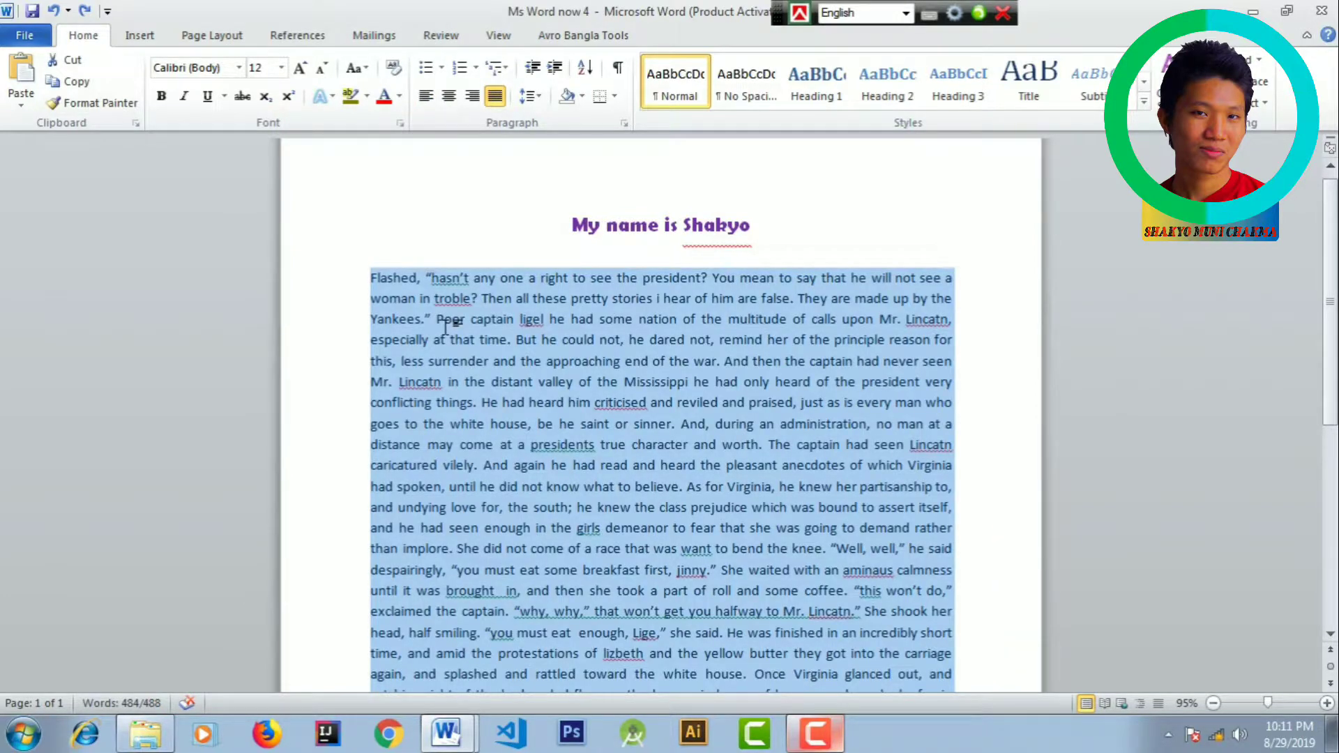
key("Delete")
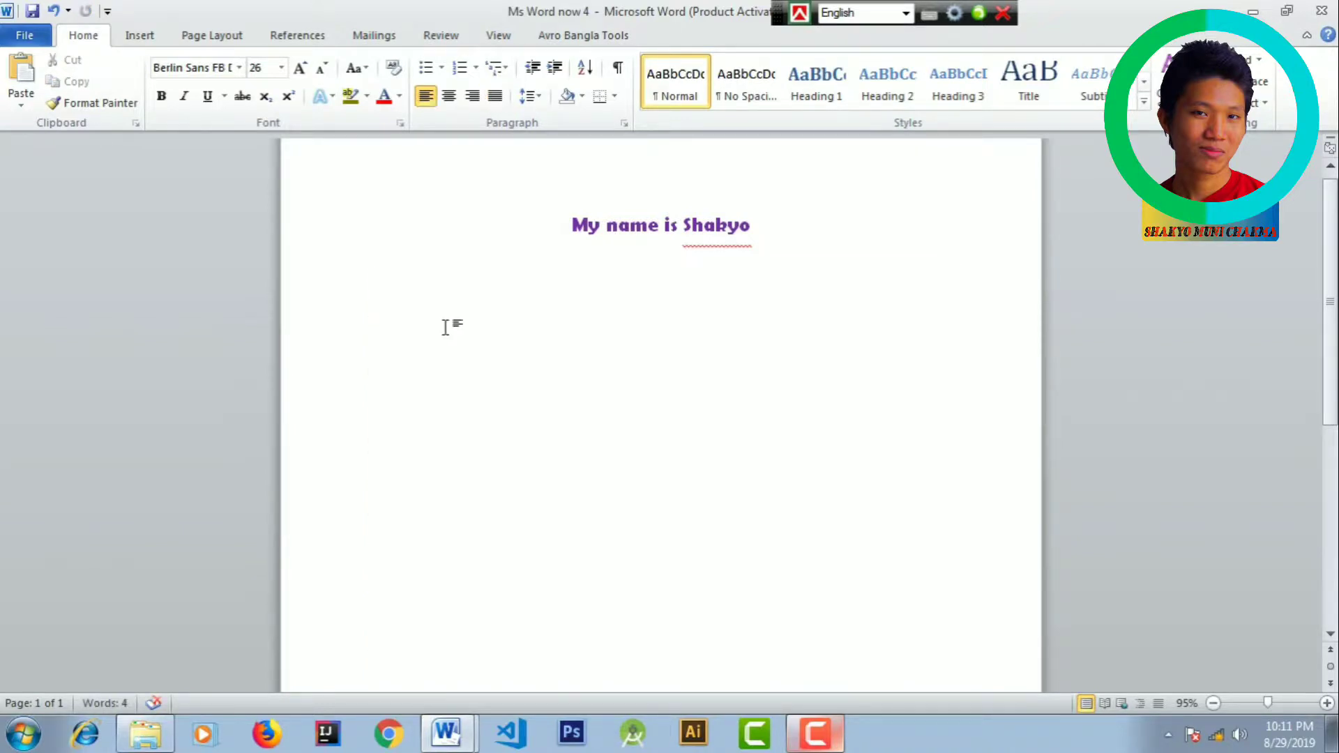
key("ctrl+z")
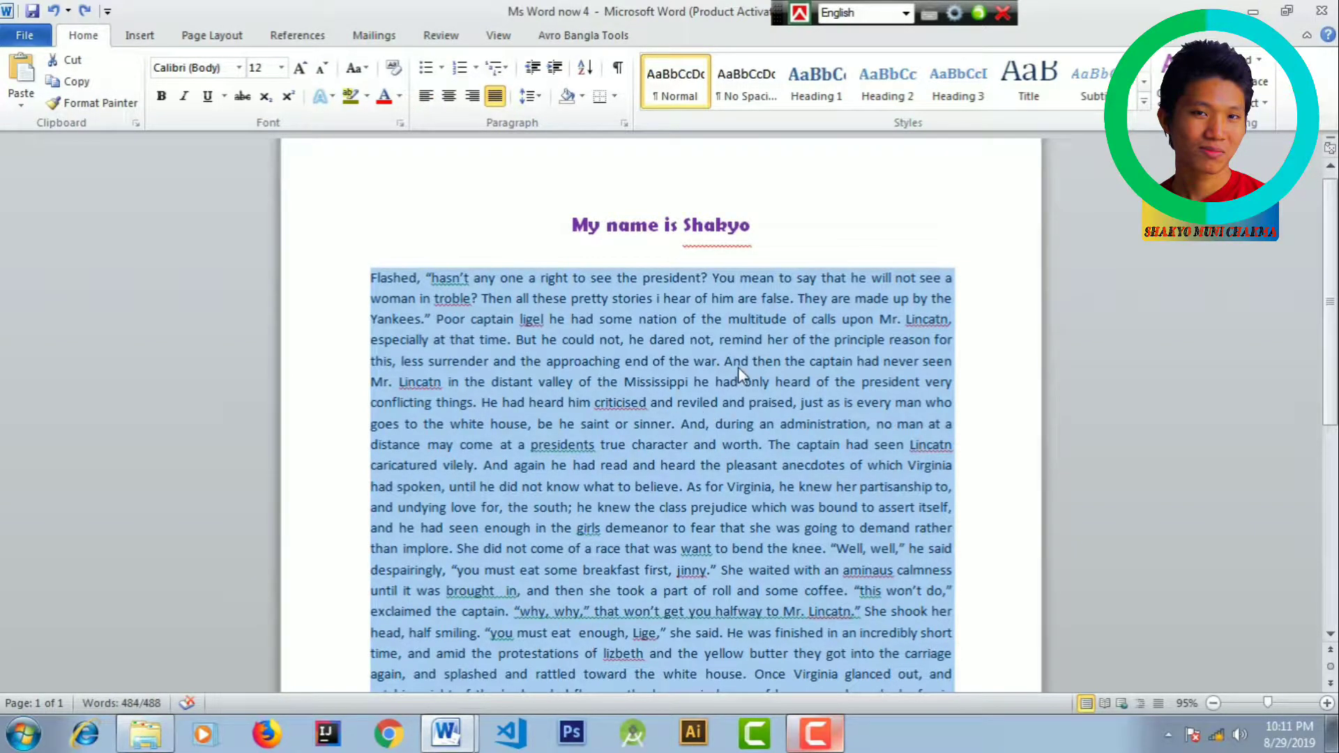
Undo the earlier formatting so the story passage returns to plain left alignment
left_click(738, 364)
scroll(659, 418, "down", 1)
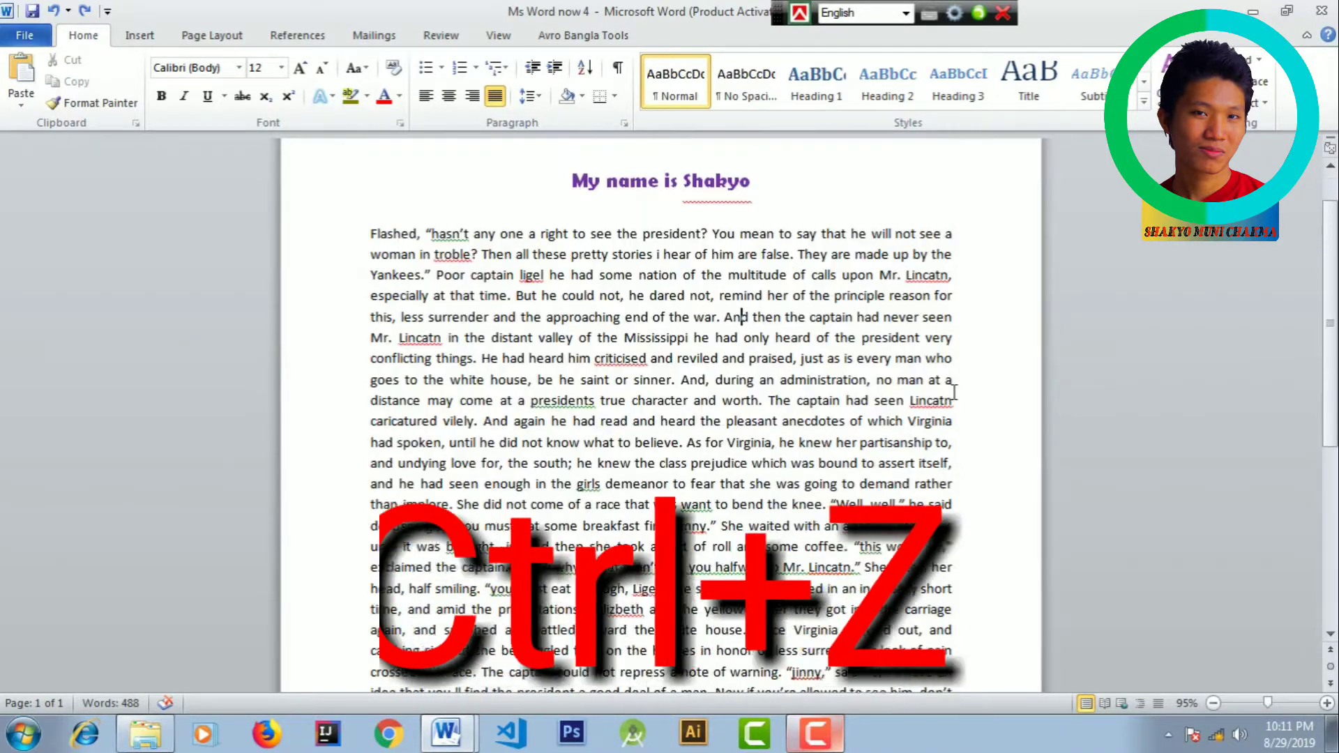
scroll(954, 392, "down", 2)
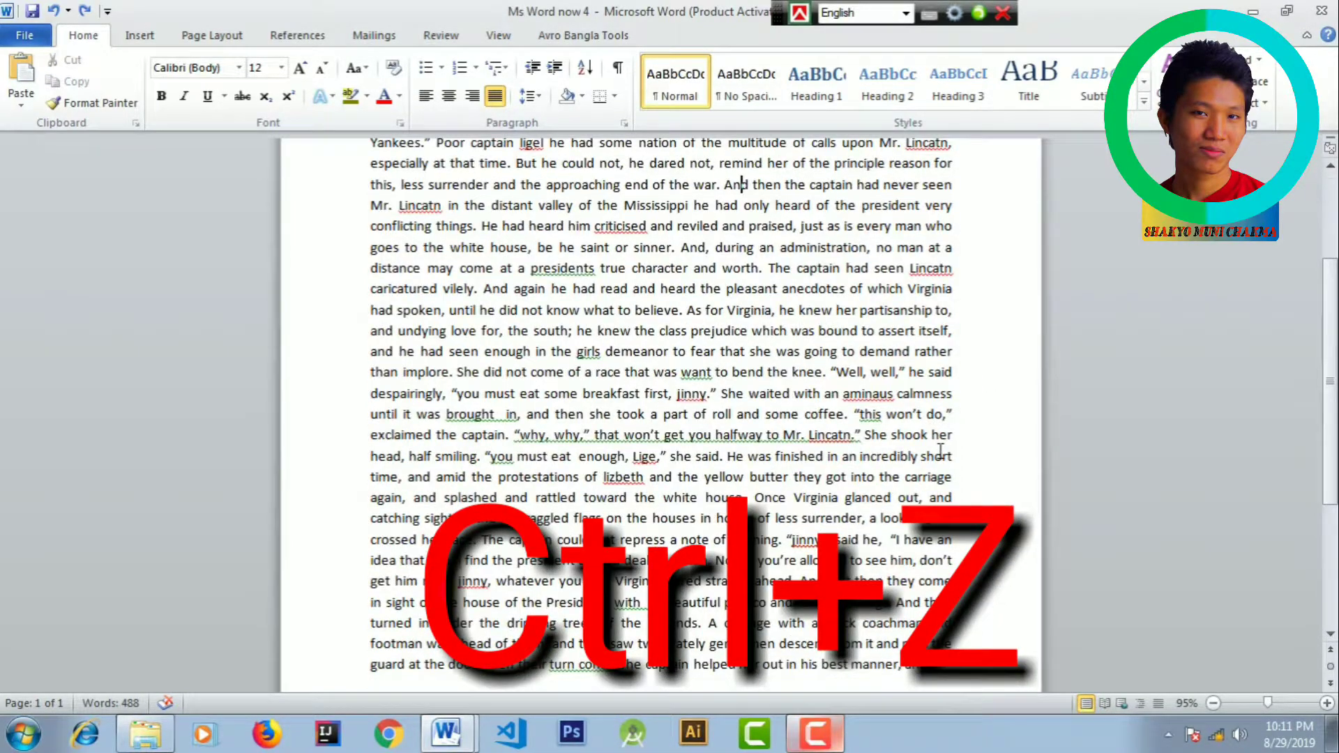
key("ctrl+z")
key("ctrl+z")
key("ctrl+z")
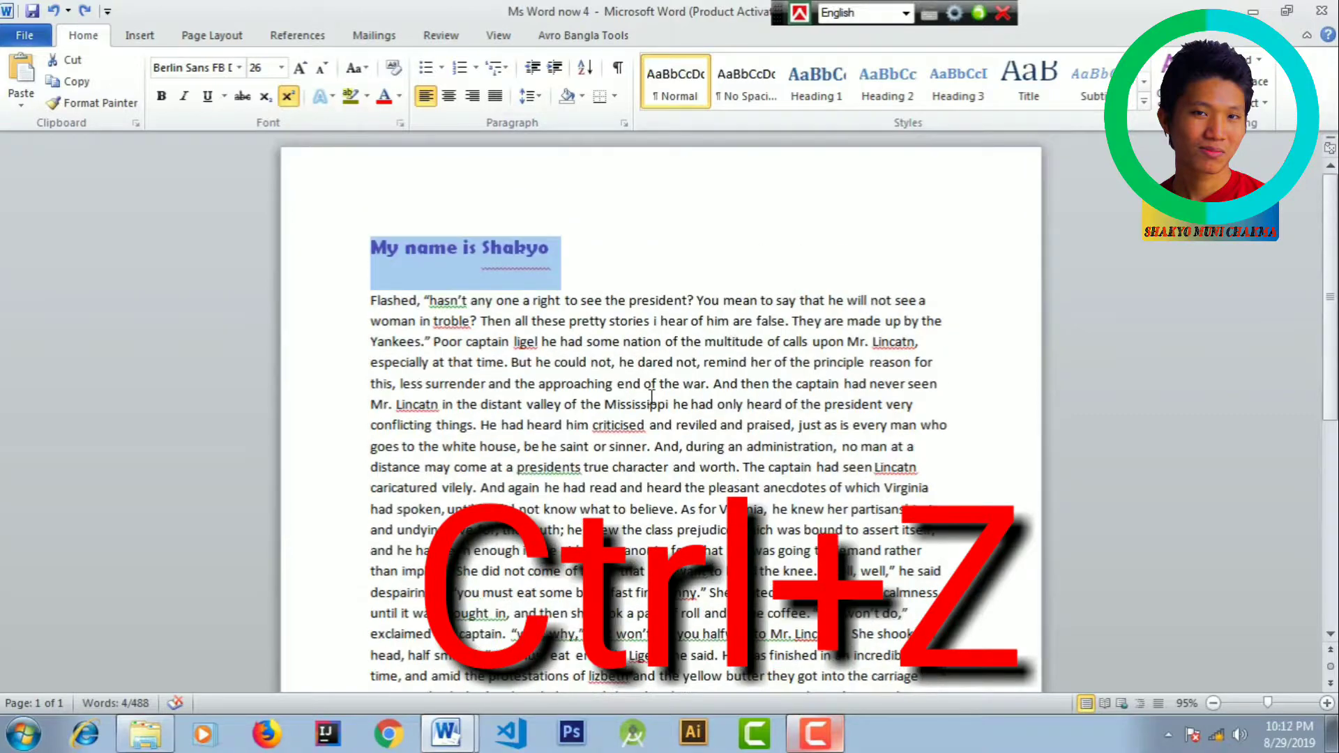
scroll(651, 397, "down", 1)
Keep the 'My name is Shakyo' heading centred and select the body text paragraphs
left_click(449, 96)
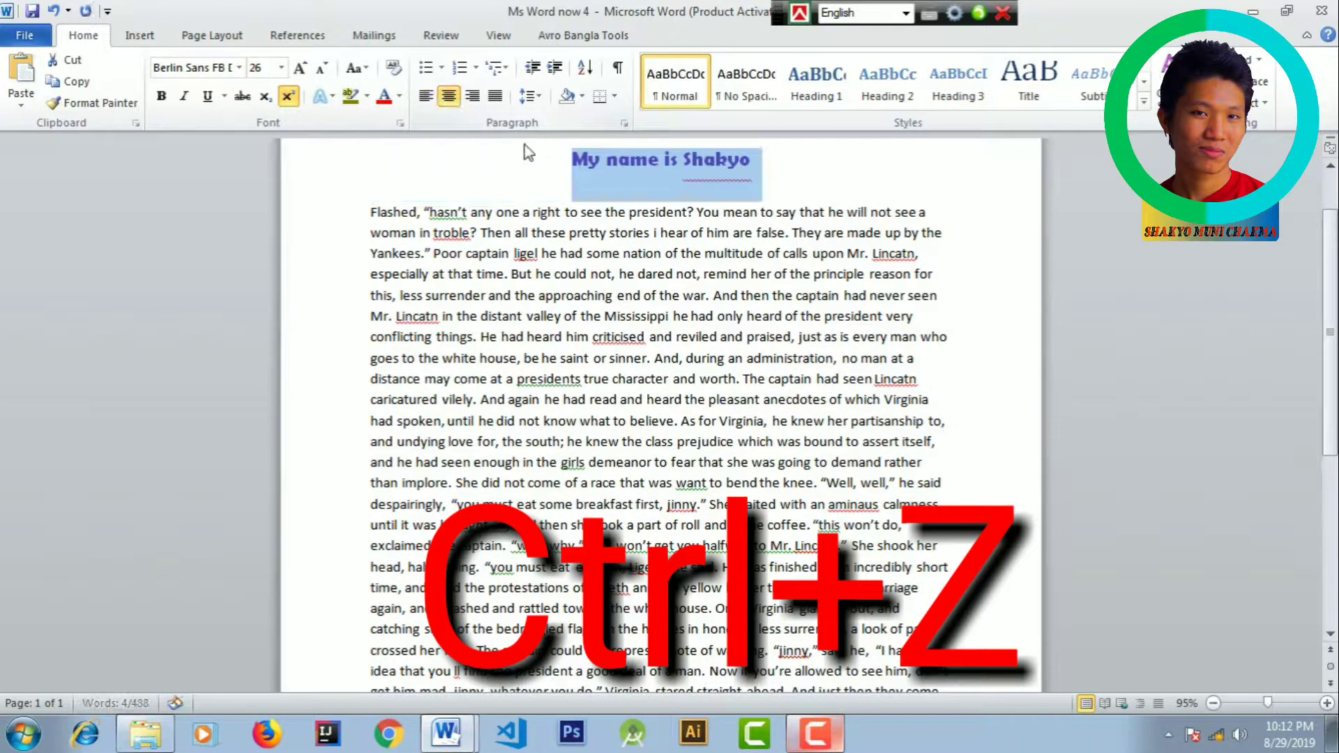
left_click(488, 169)
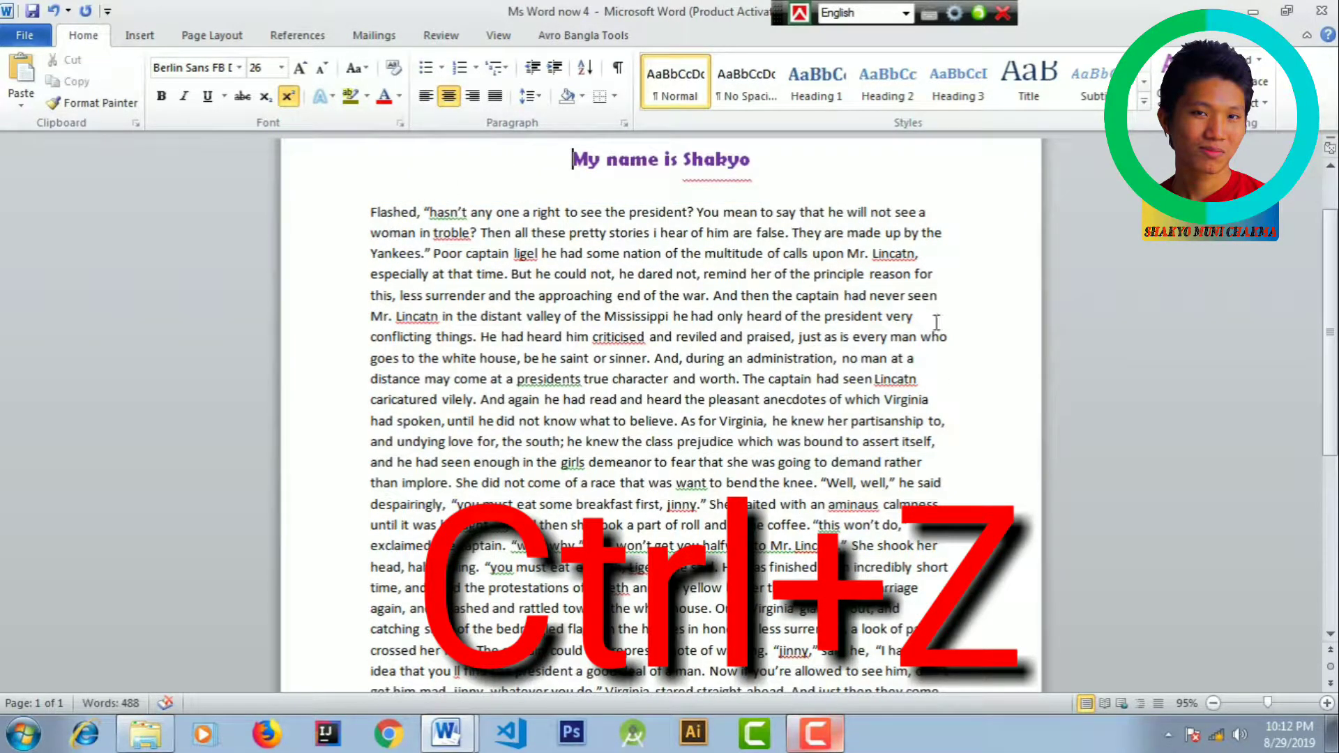
scroll(940, 467, "down", 3)
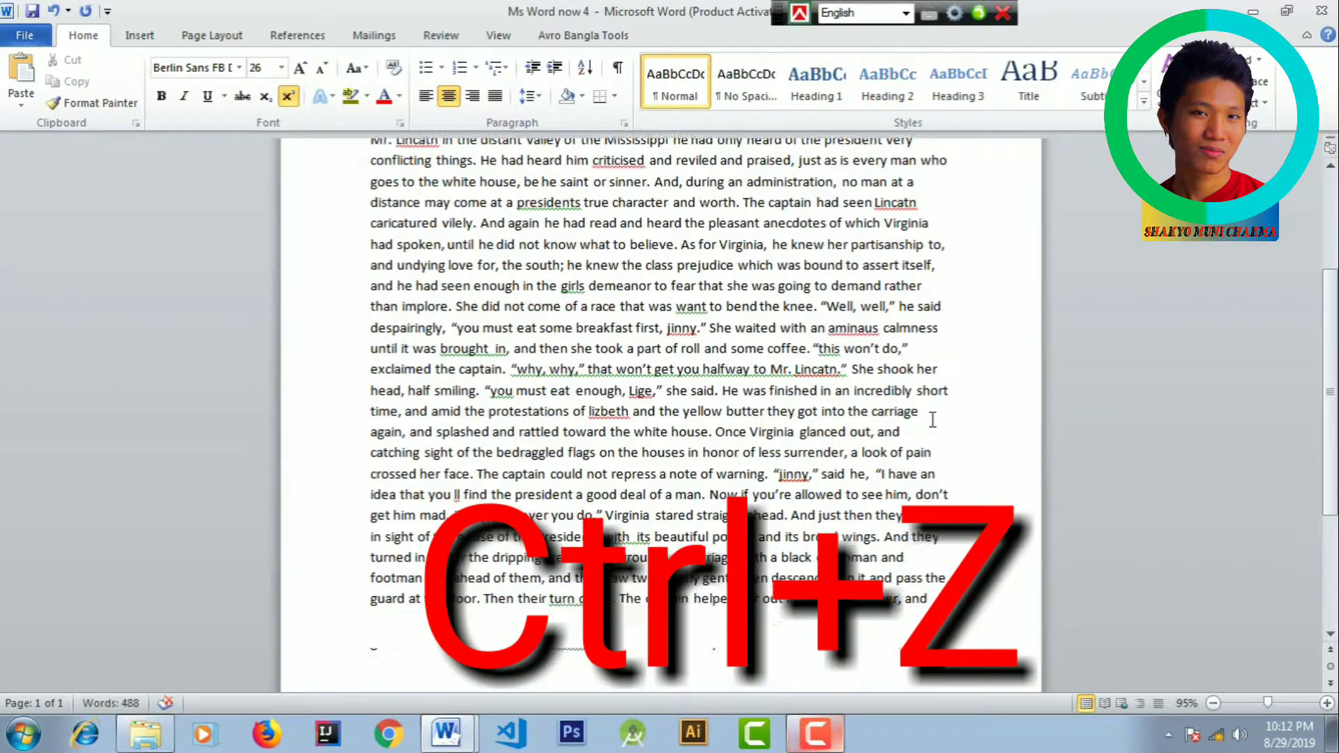
scroll(942, 461, "down", 1)
scroll(939, 481, "up", 3)
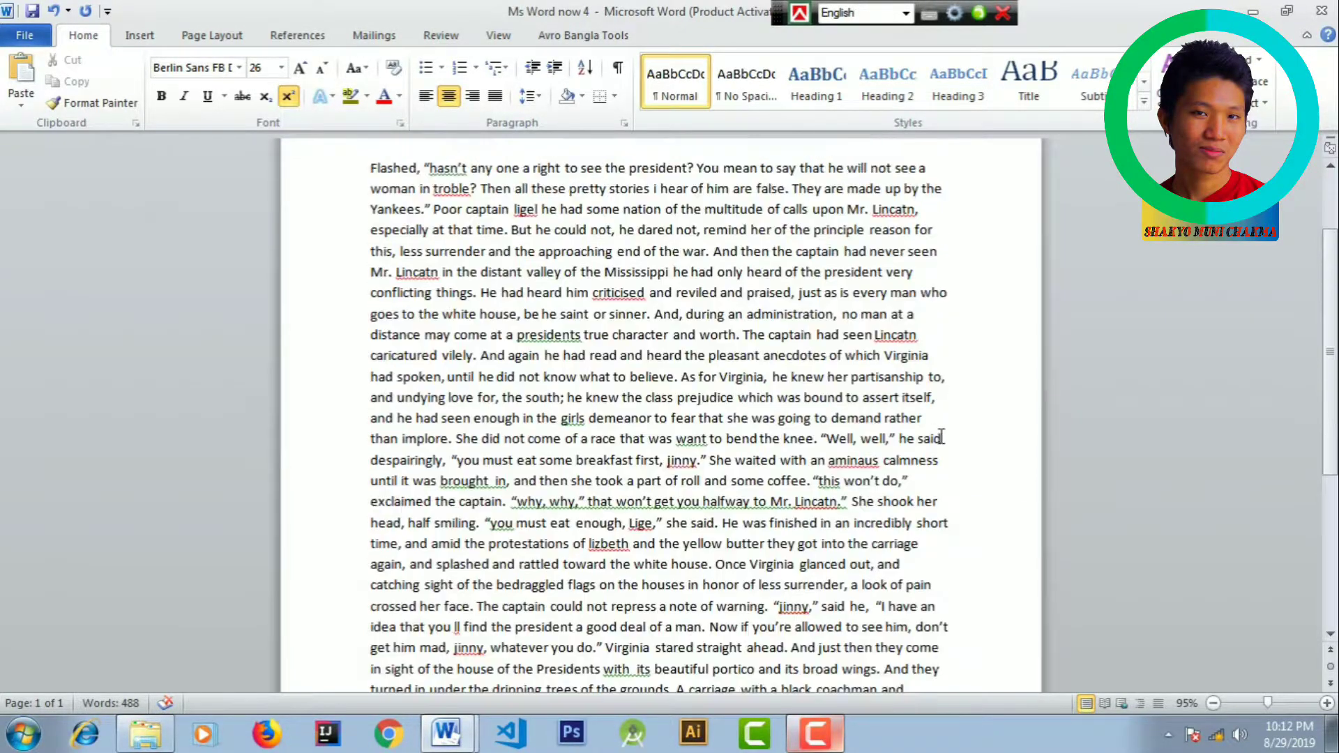
scroll(942, 418, "up", 2)
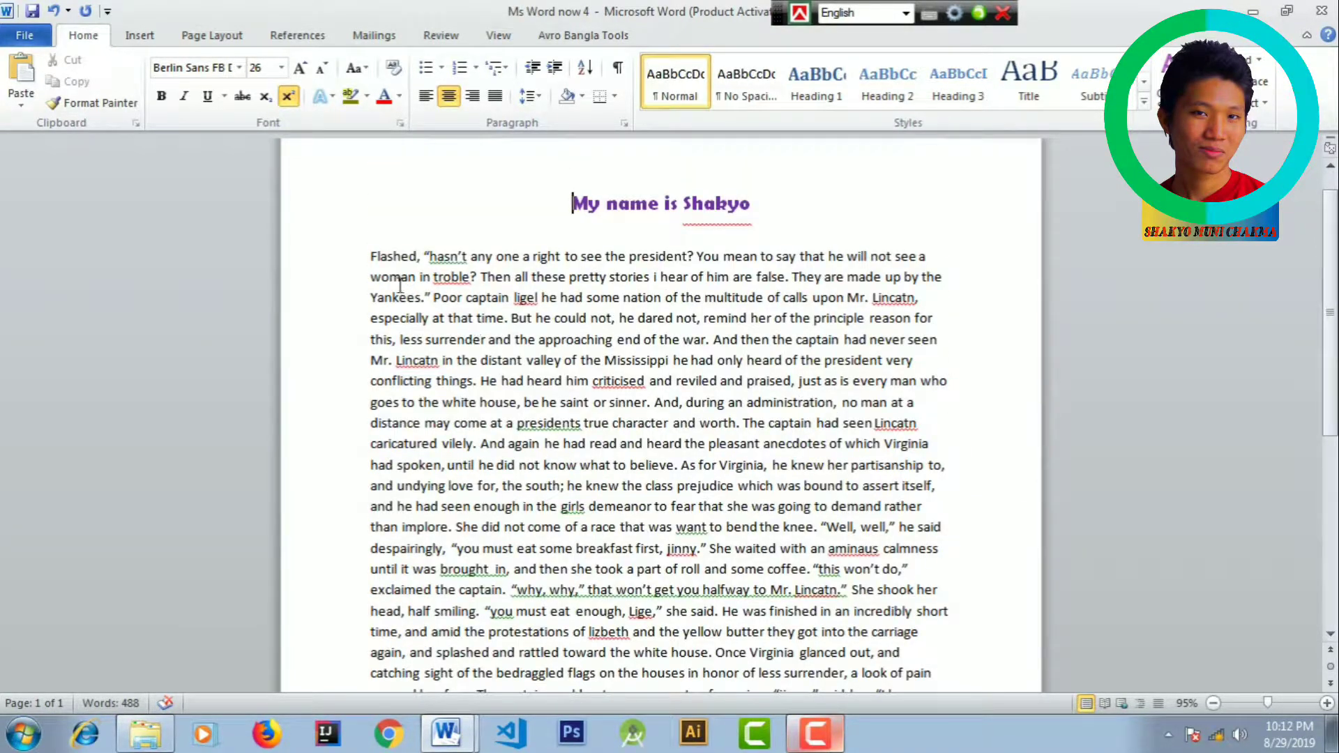
mouse_move(371, 256)
left_mouse_down()
mouse_move(925, 591)
mouse_move(932, 634)
mouse_move(947, 425)
left_mouse_up()
scroll(948, 422, "up", 3)
Justify the selected story passage so its lines meet both margins, then deselect it
scroll(950, 427, "up", 4)
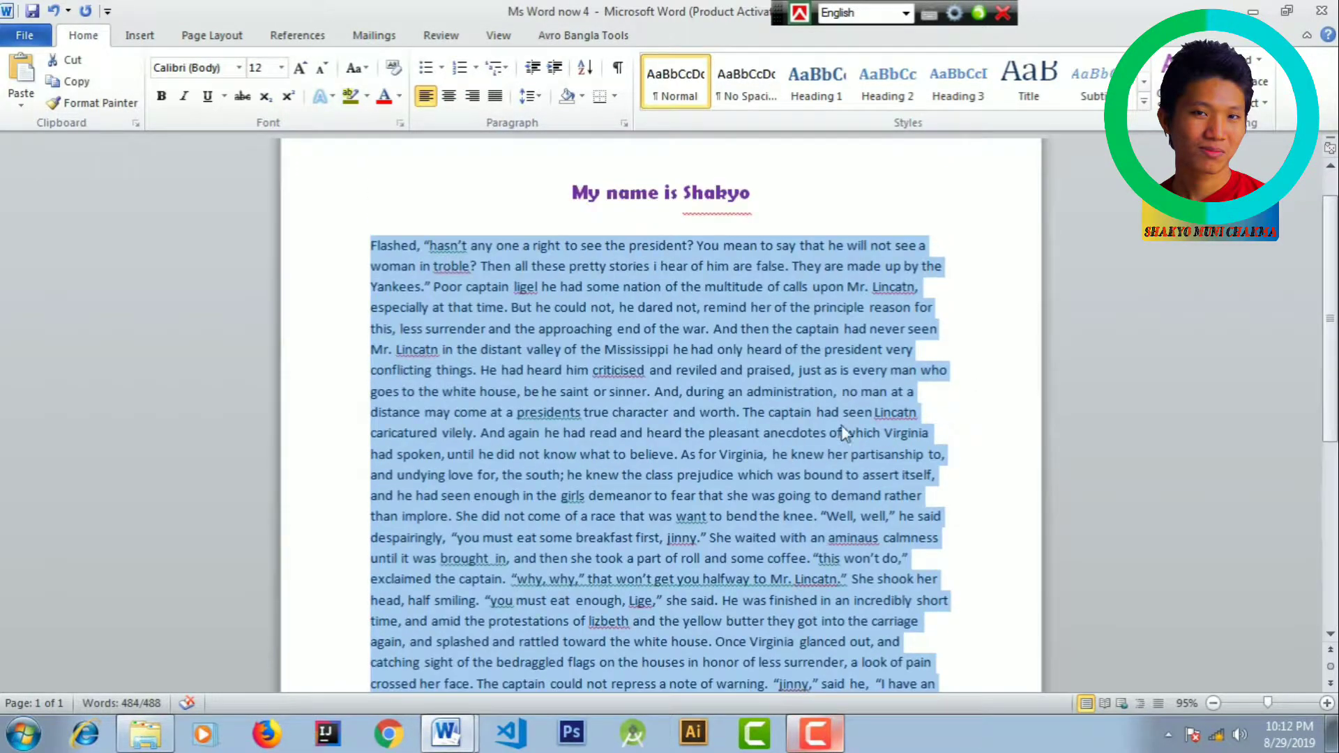
left_click(495, 96)
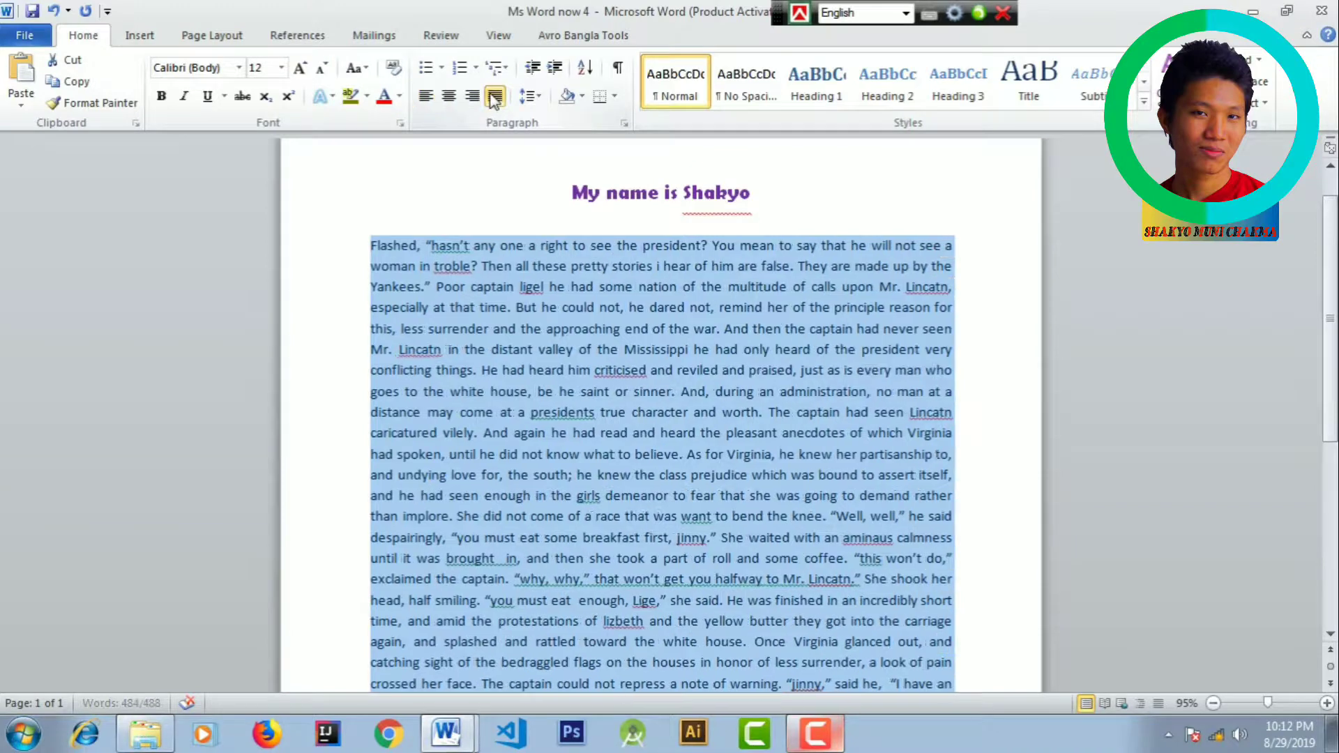
scroll(951, 324, "down", 1)
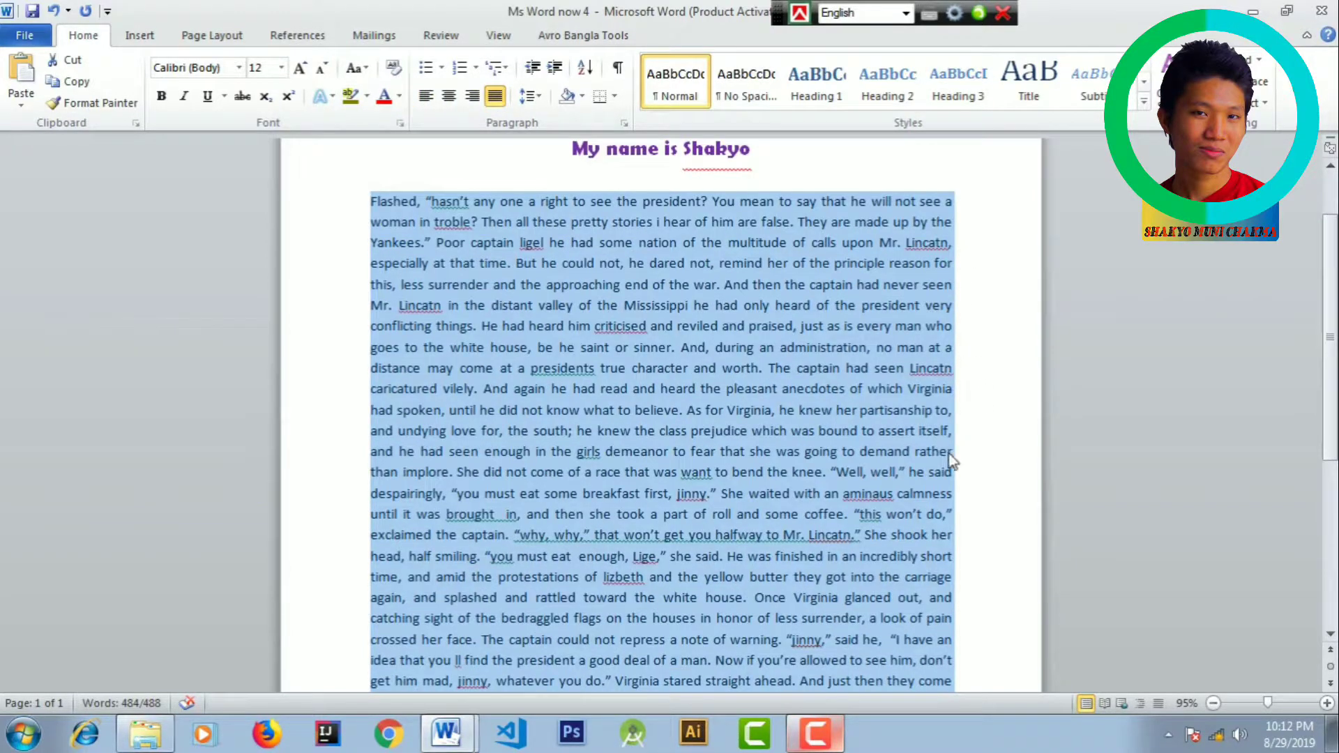
scroll(950, 582, "down", 3)
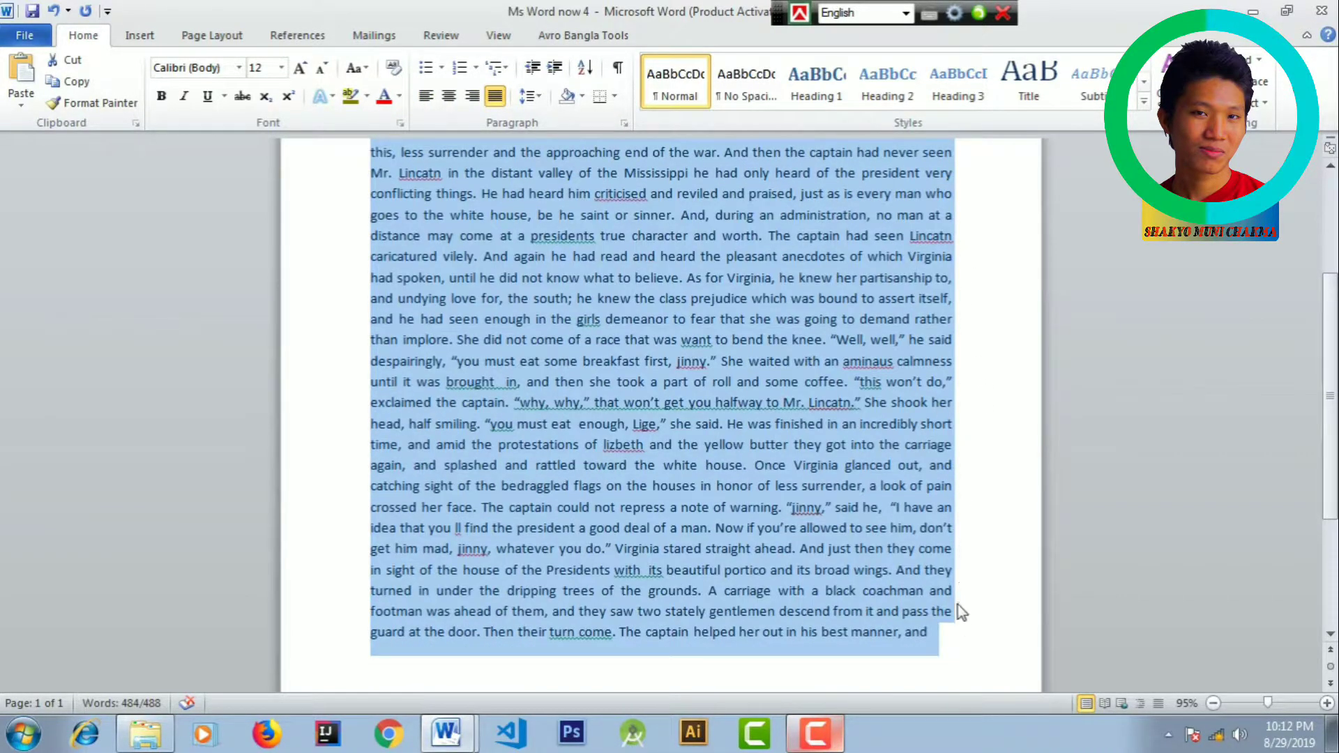
scroll(517, 558, "up", 1)
scroll(600, 384, "up", 2)
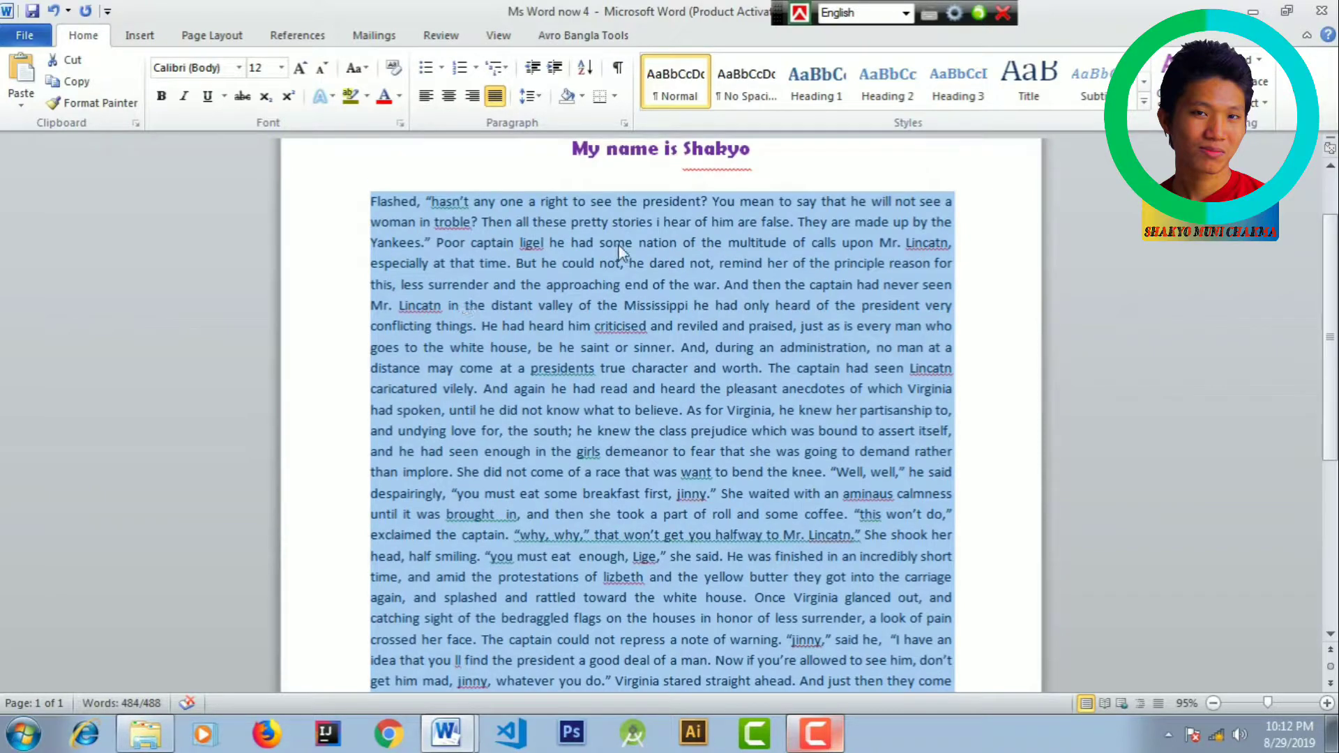
left_click(639, 348)
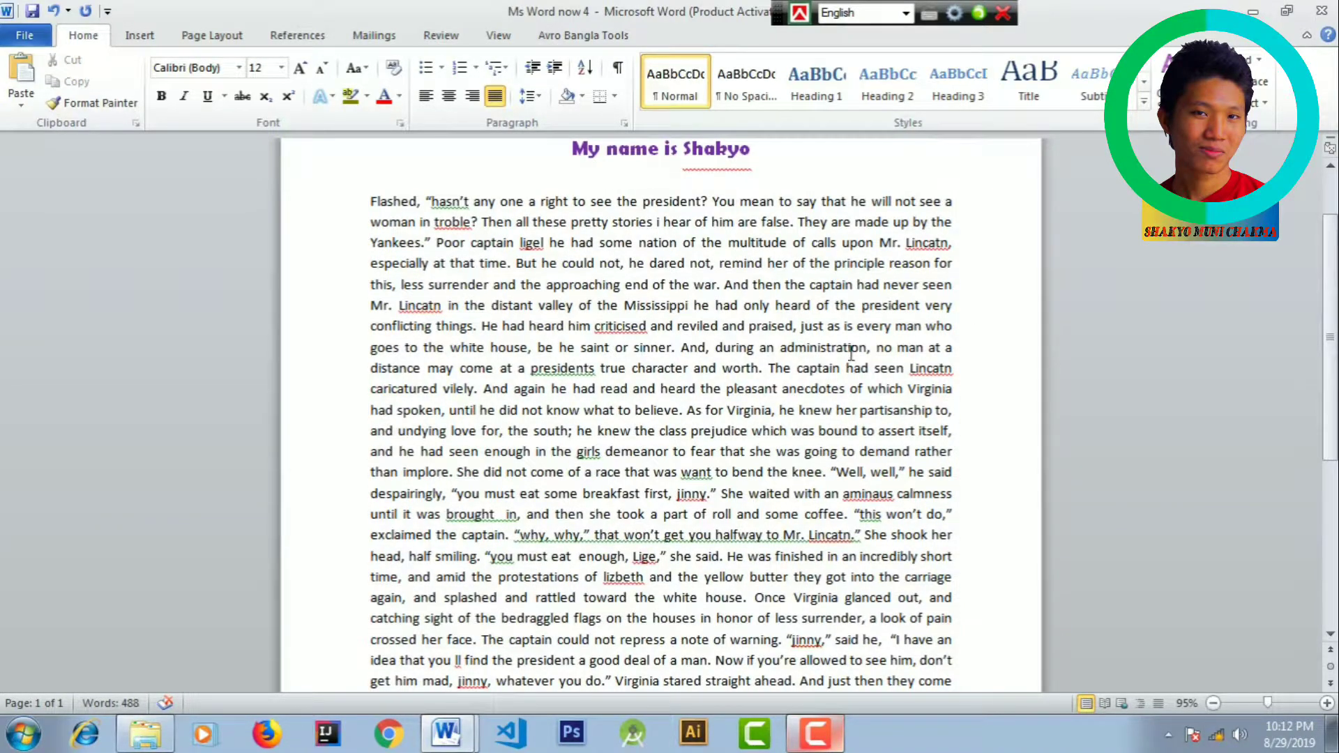
scroll(662, 377, "up", 2)
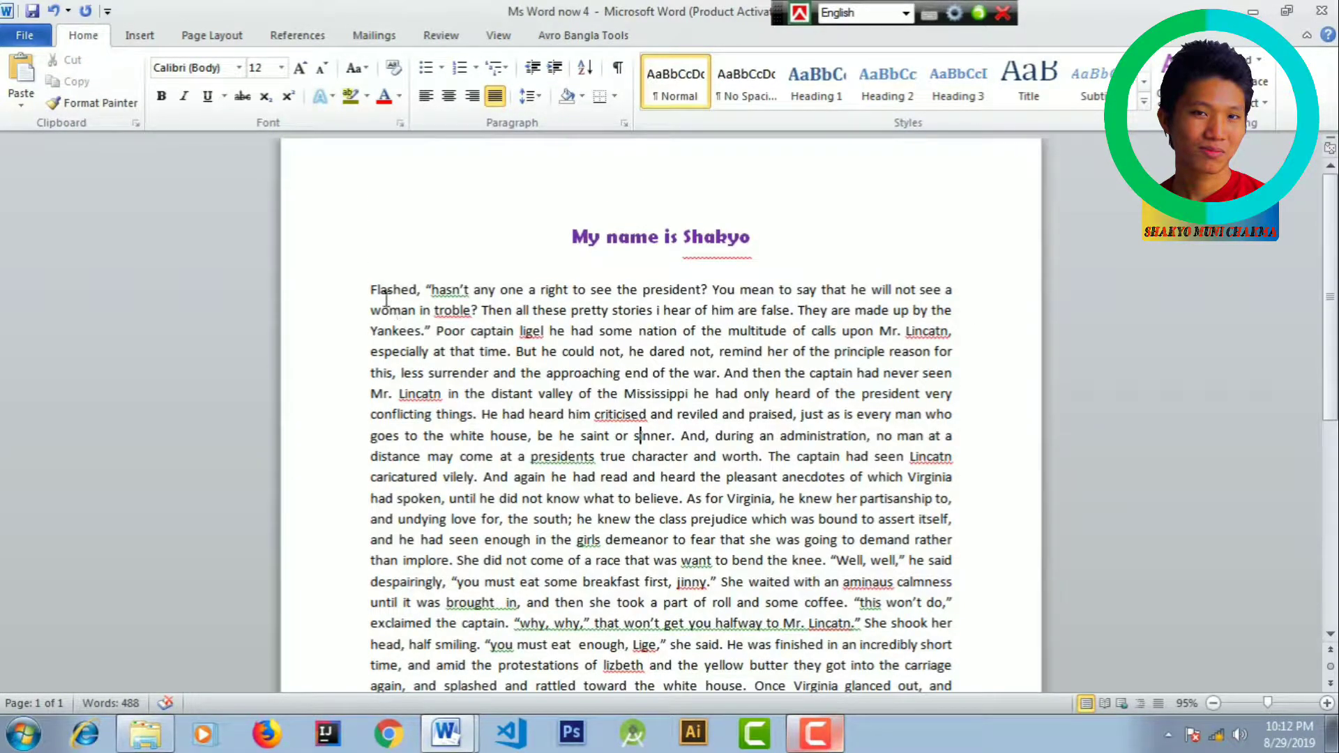
mouse_move(370, 289)
left_mouse_down()
mouse_move(851, 670)
mouse_move(858, 646)
left_mouse_up()
left_click(792, 560)
left_click_drag(382, 291, 980, 312)
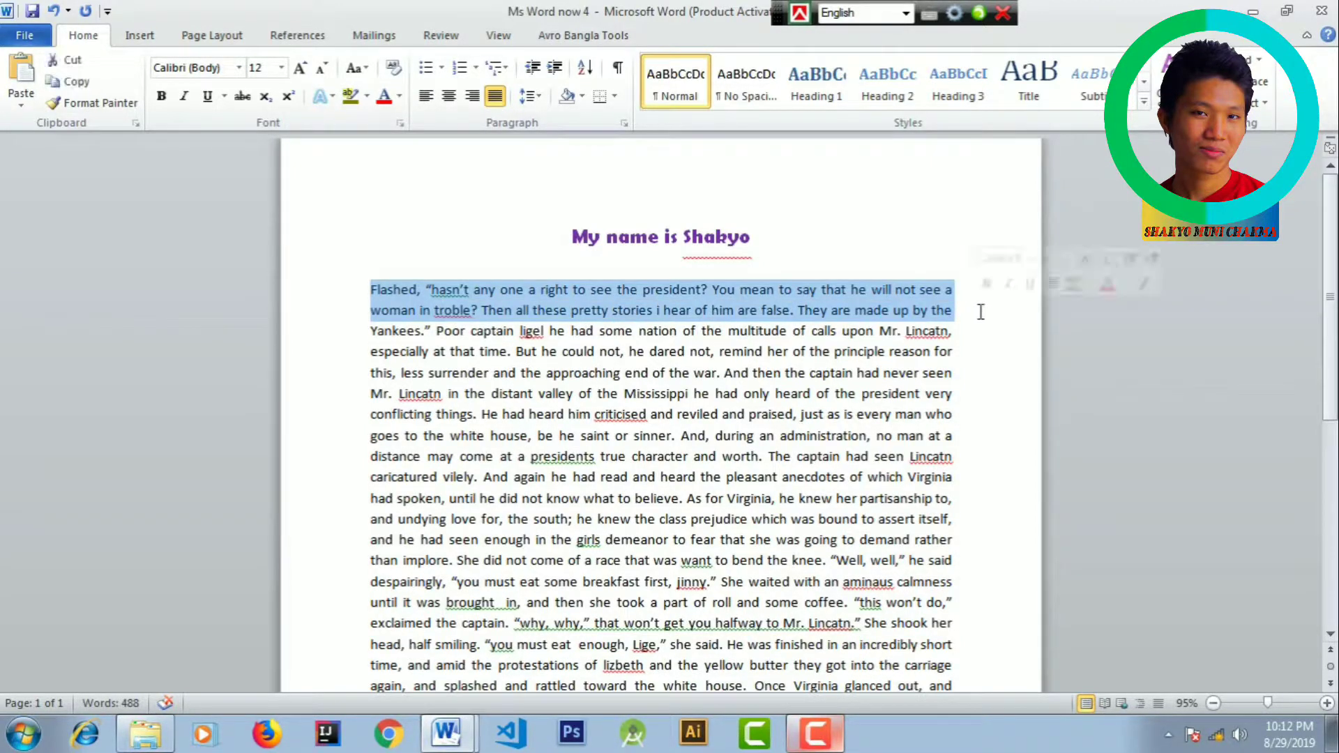
key("Delete")
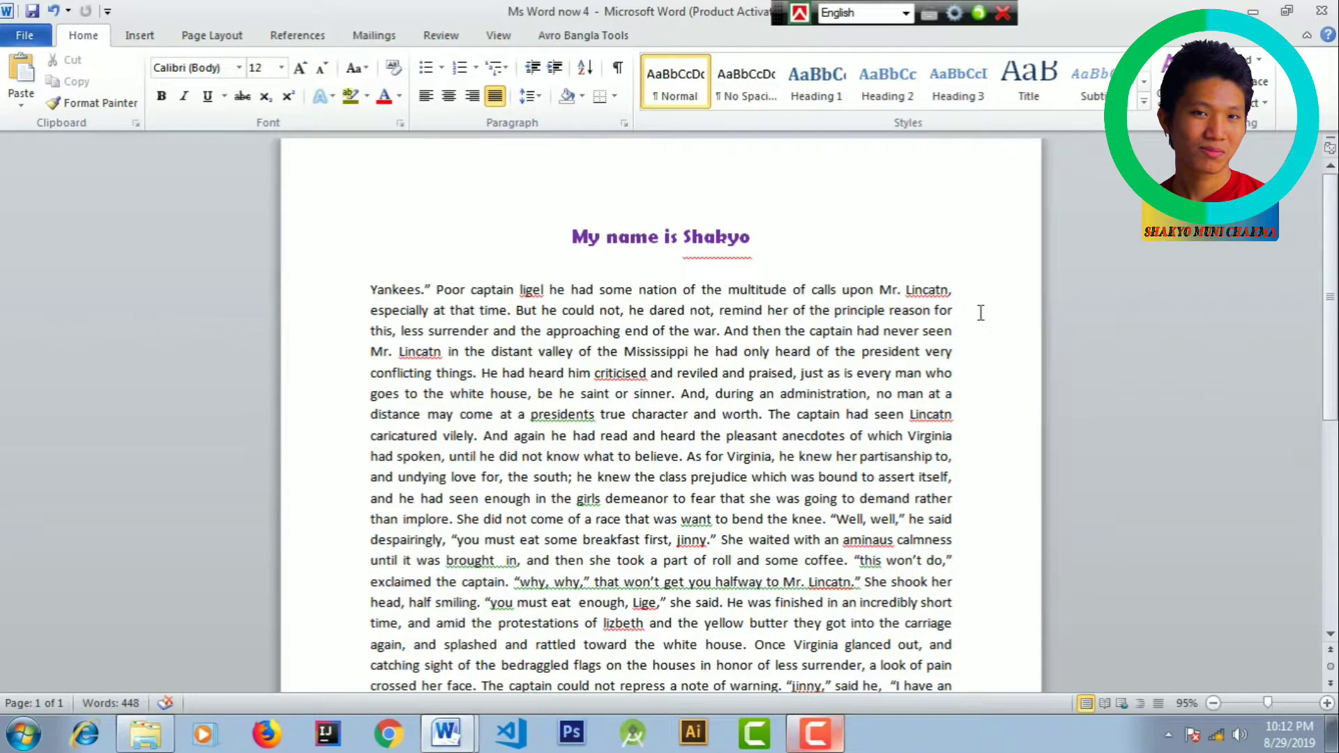
key("ctrl+z")
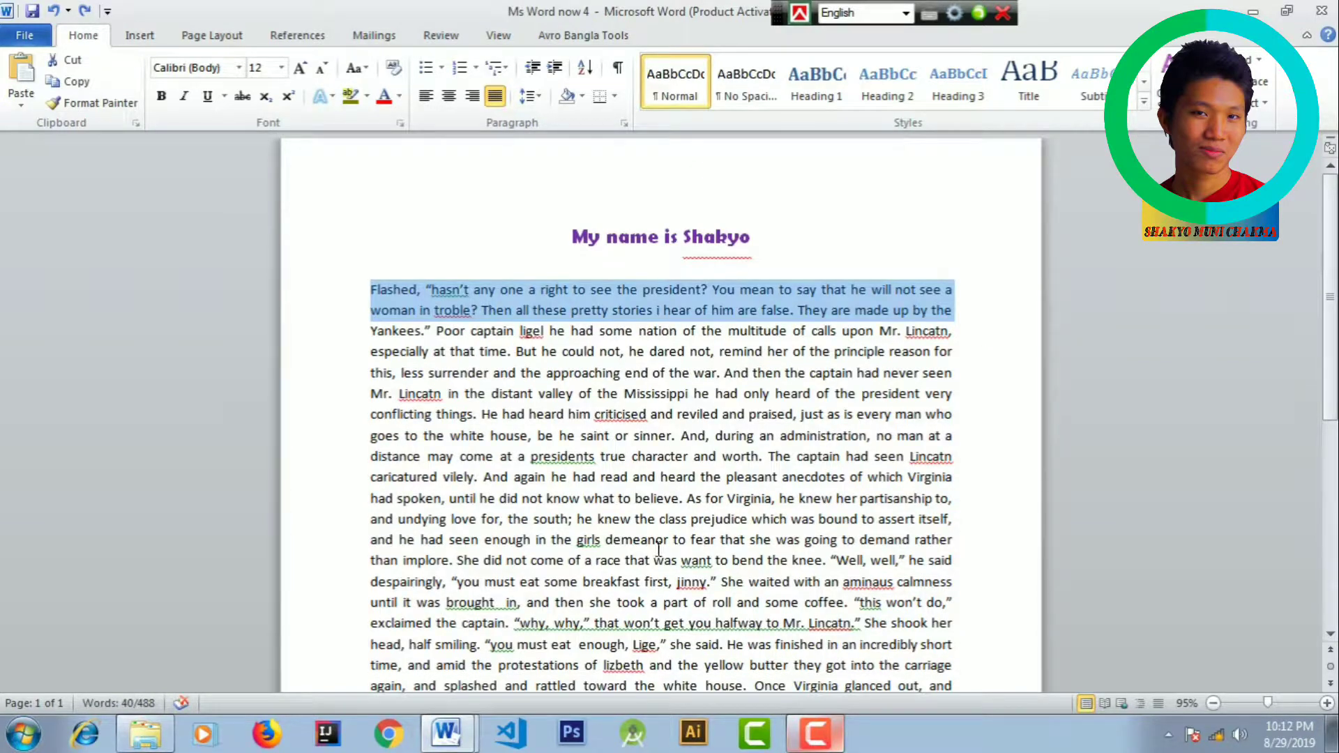
scroll(693, 424, "up", 1)
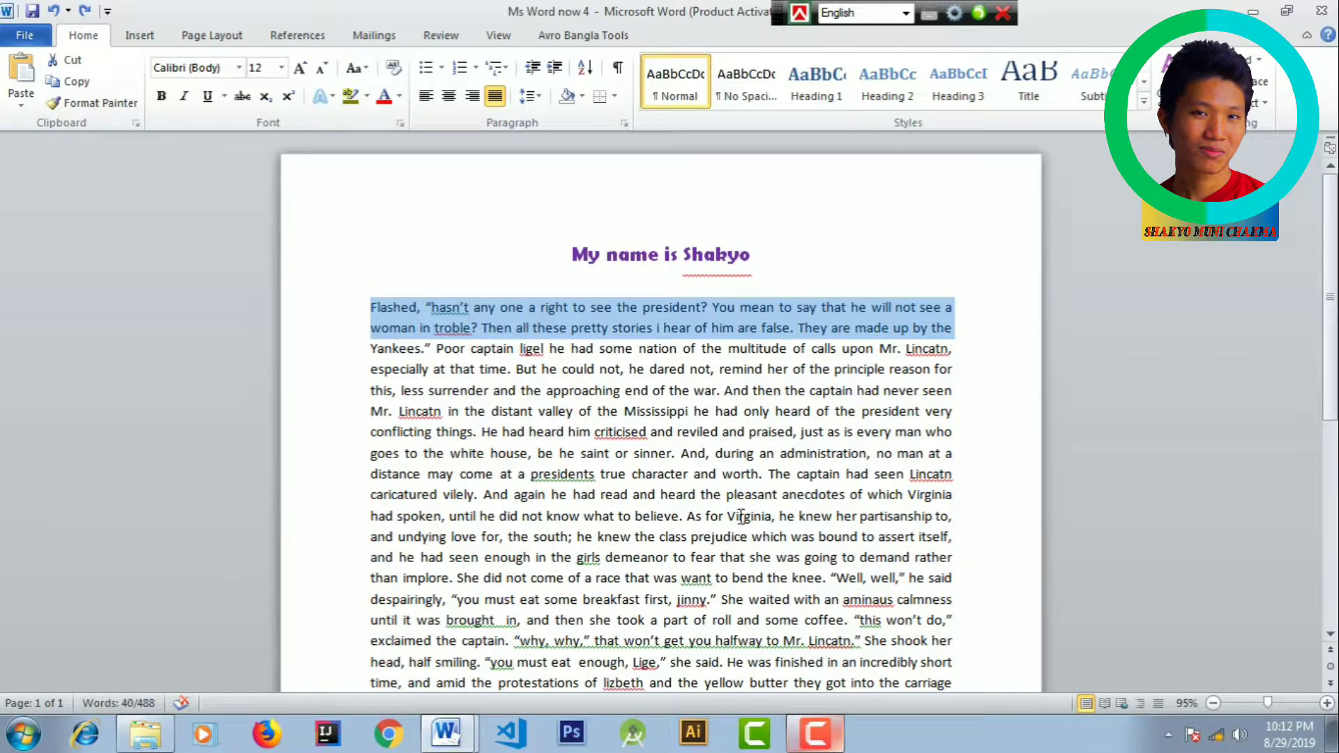
left_click(779, 548)
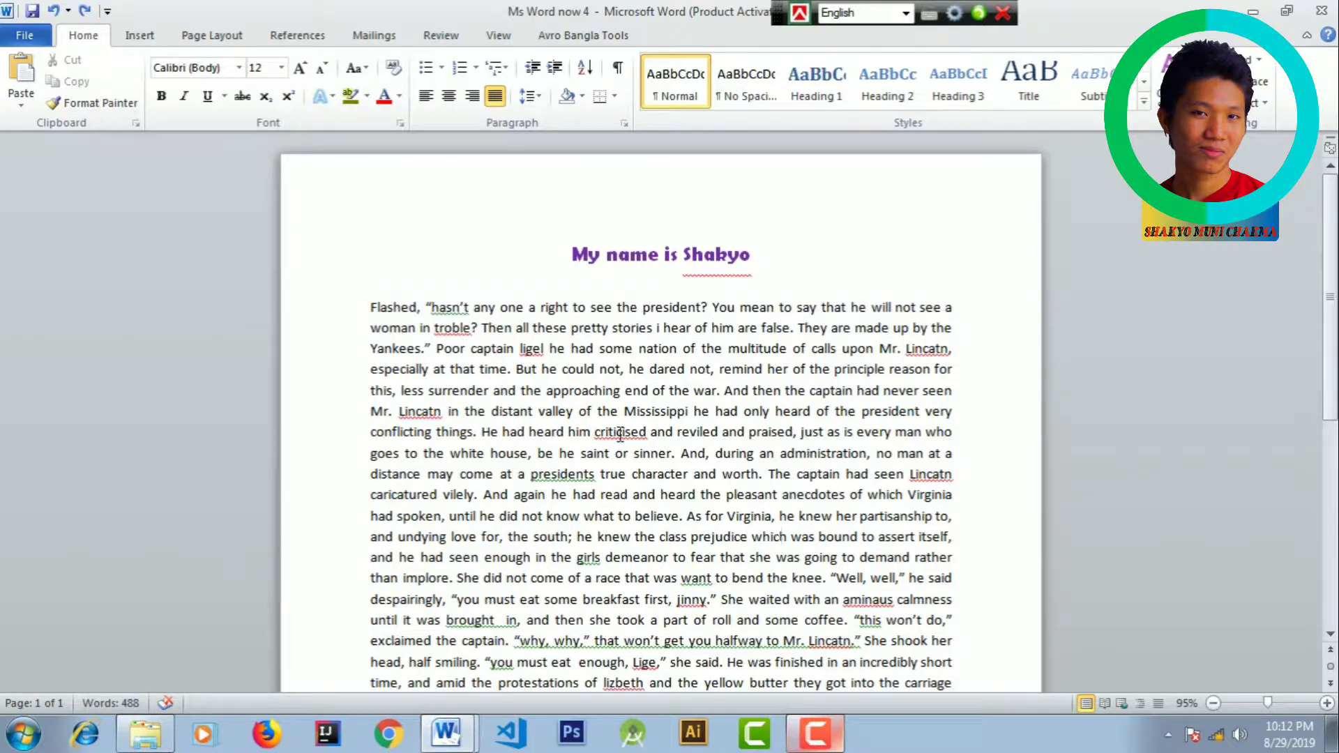
left_click(815, 732)
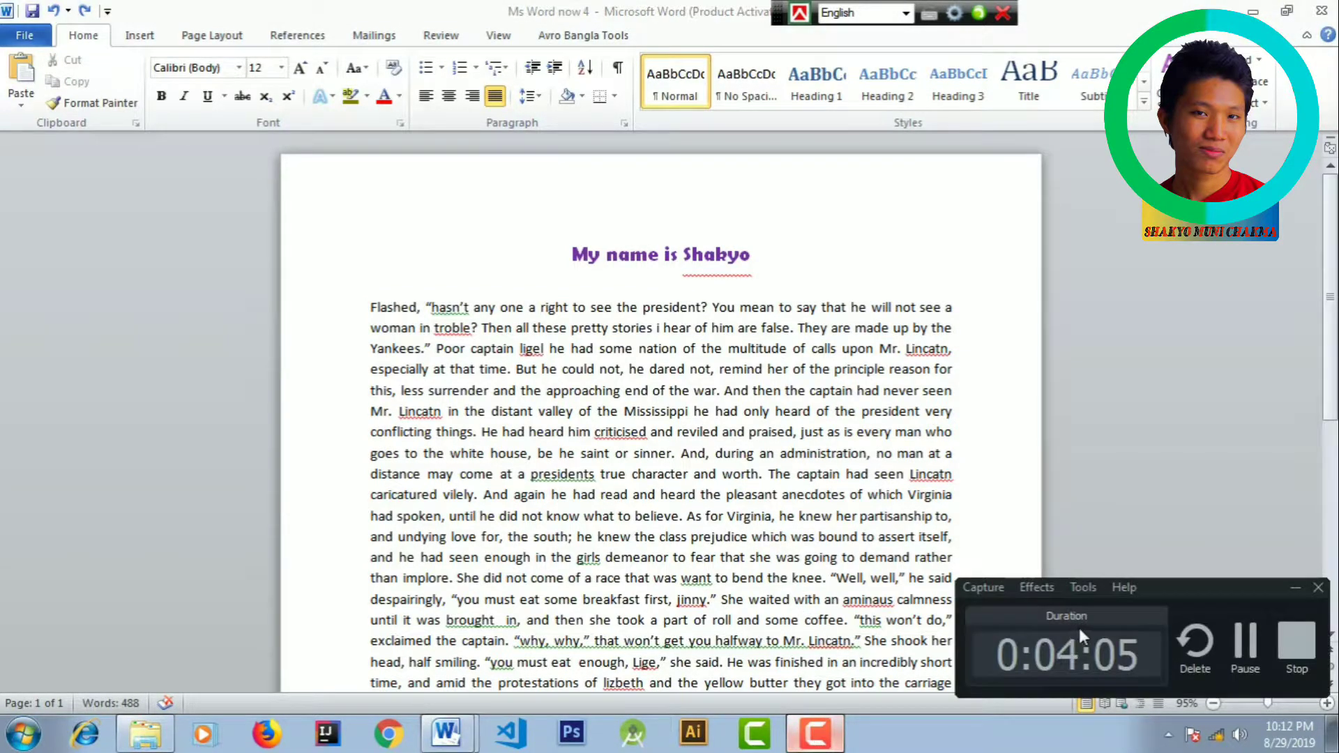